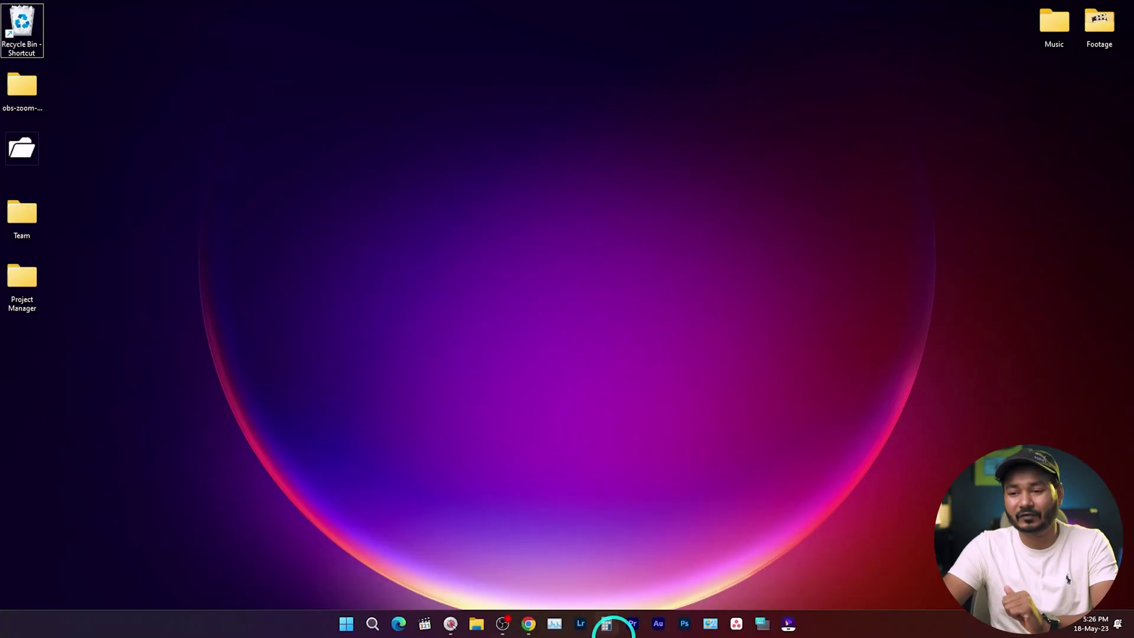
# - Switch to OBS to view its recording window, test the pointer highlight and keystroke display on the desktop, and minimize OBS
pyautogui.click(503, 632)
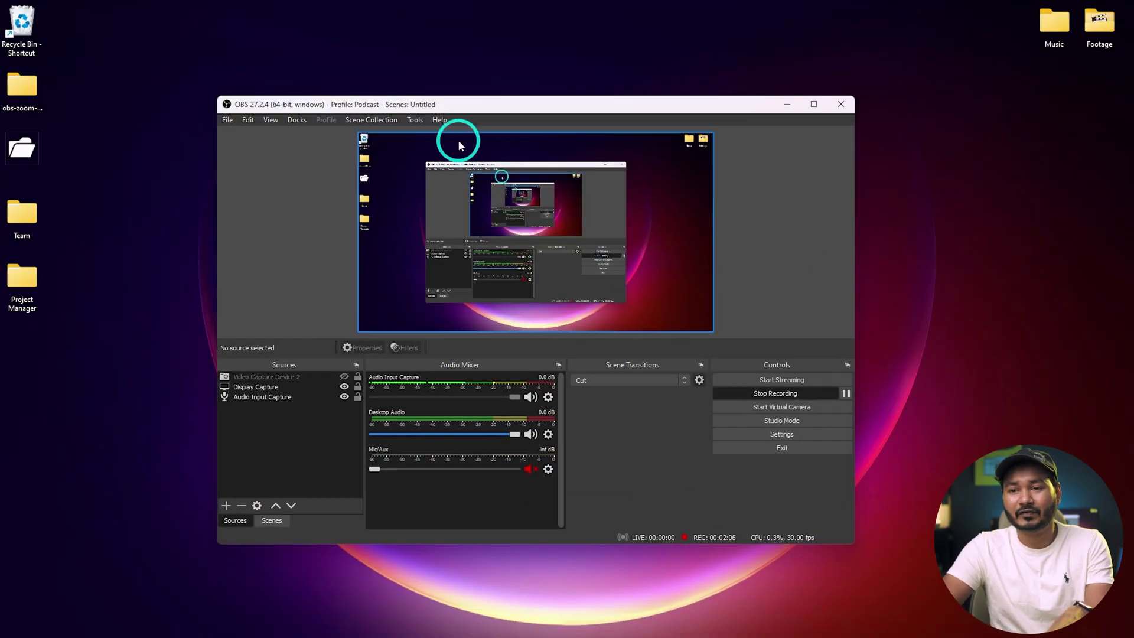
pyautogui.moveTo(435, 112); pyautogui.dragTo(430, 111)
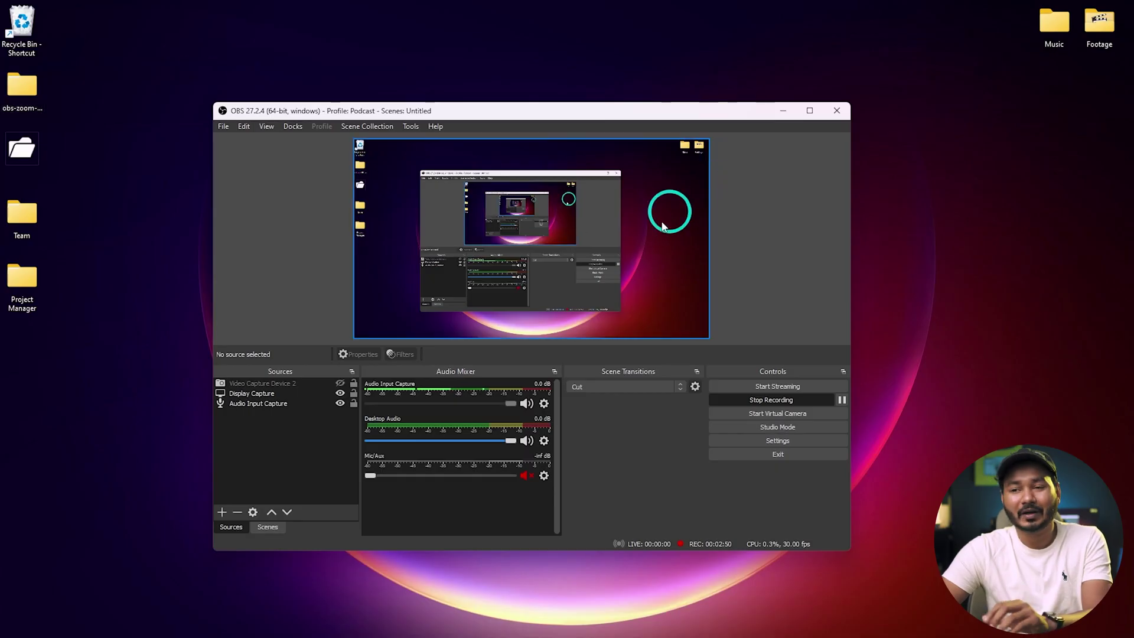
pyautogui.click(407, 61)
pyautogui.click(405, 52)
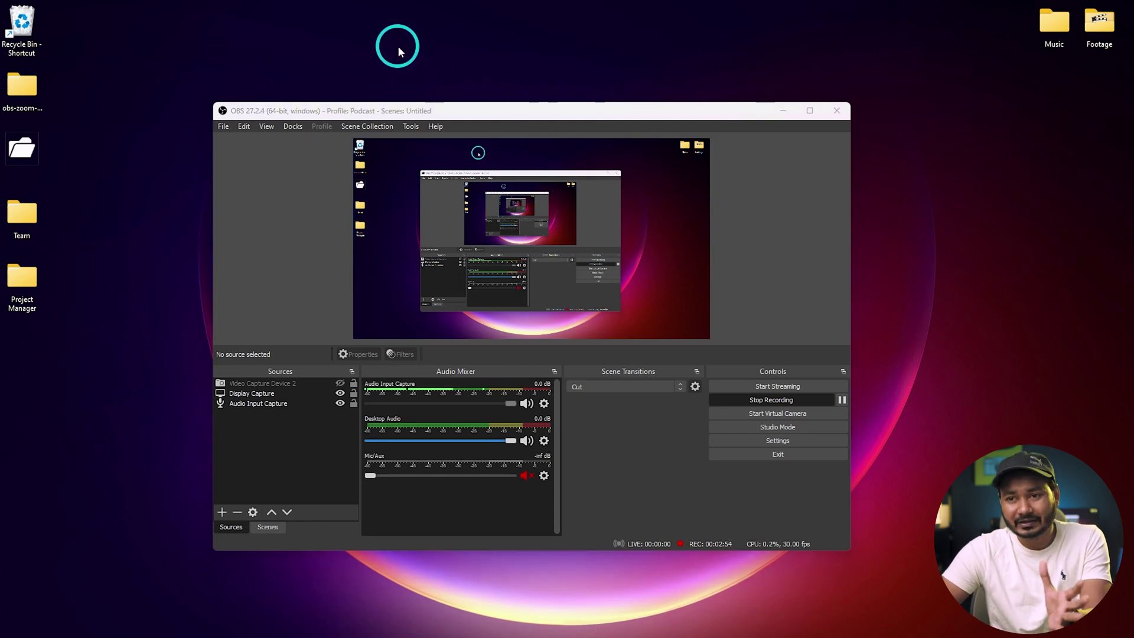
pyautogui.press('ctrl')
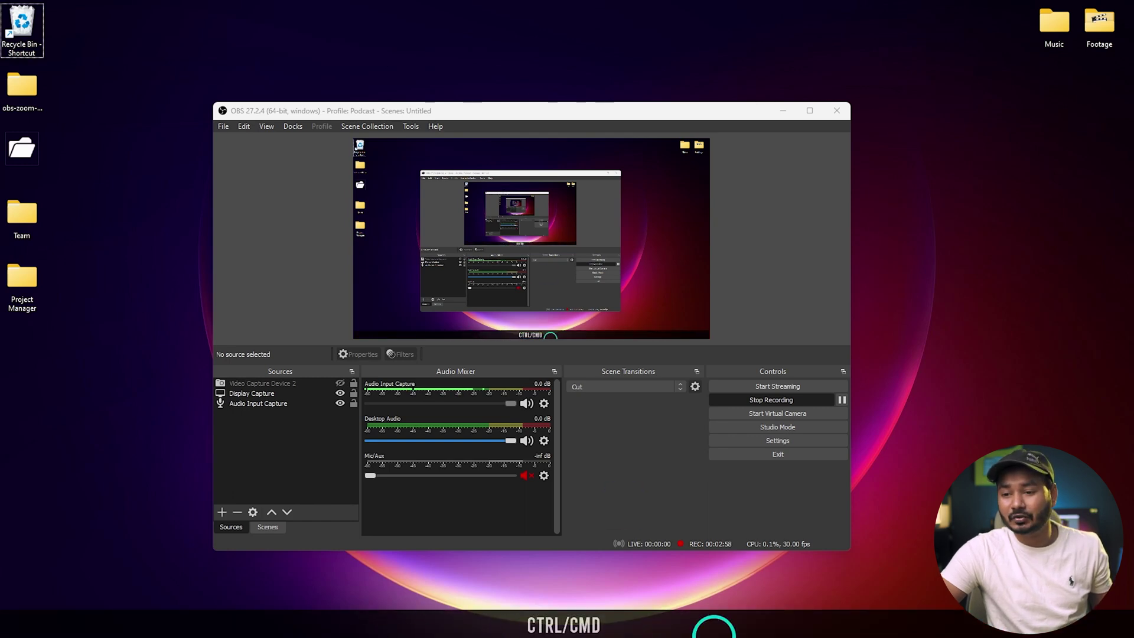
pyautogui.moveTo(636, 630)
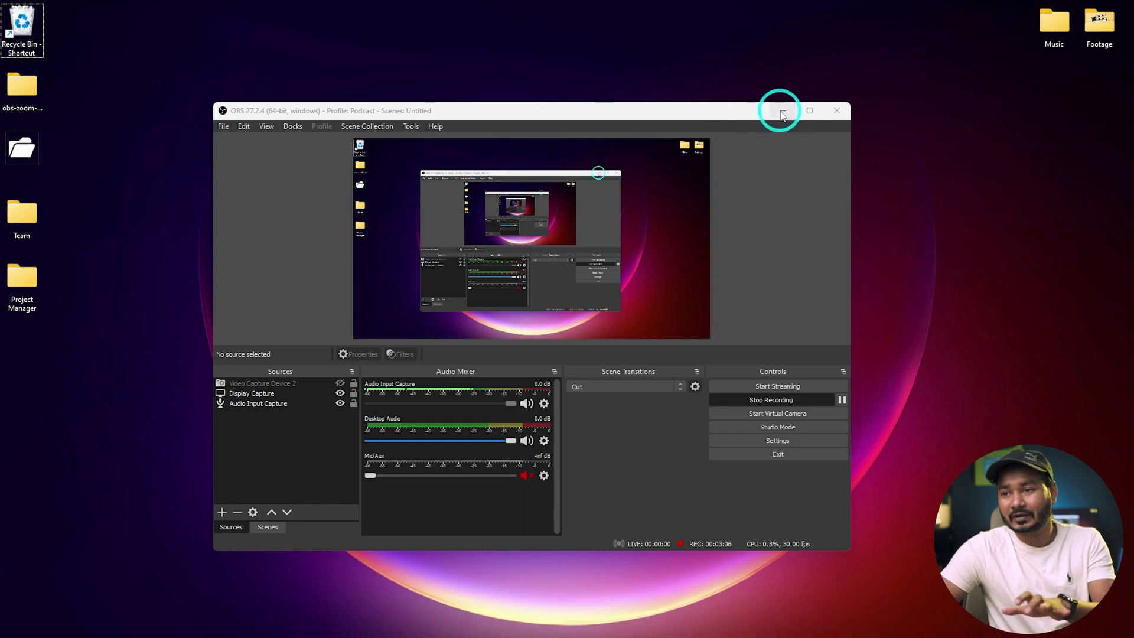
pyautogui.click(783, 110)
# - Switch to SwordSoft Mousetrack and move its settings window slightly higher on the desktop
pyautogui.moveTo(530, 633)
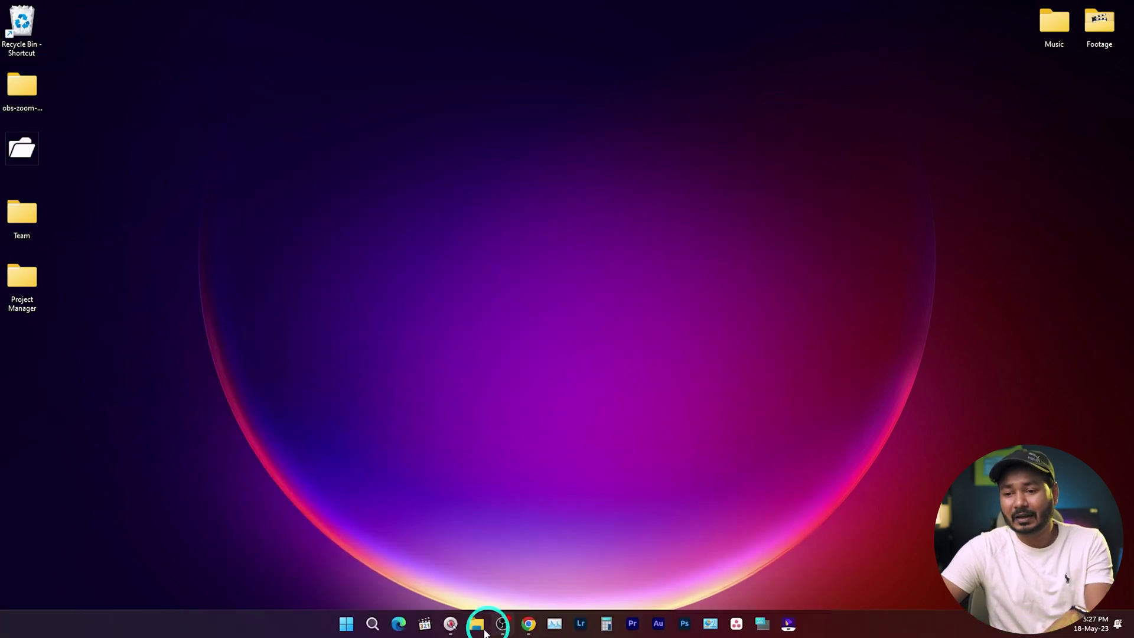
pyautogui.click(450, 631)
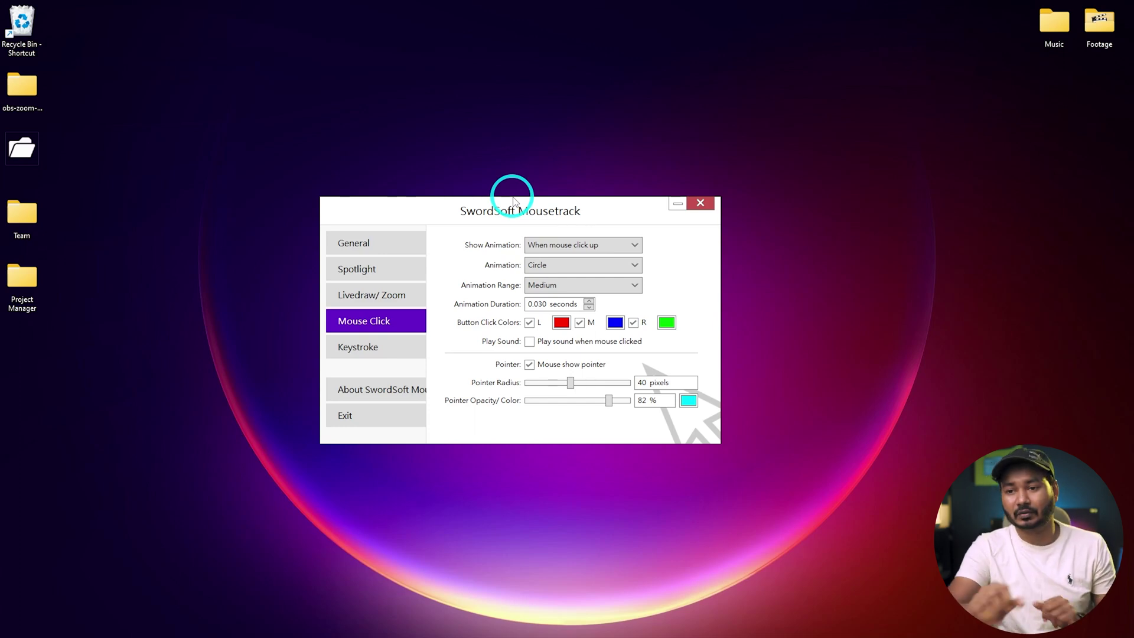
pyautogui.click(526, 625)
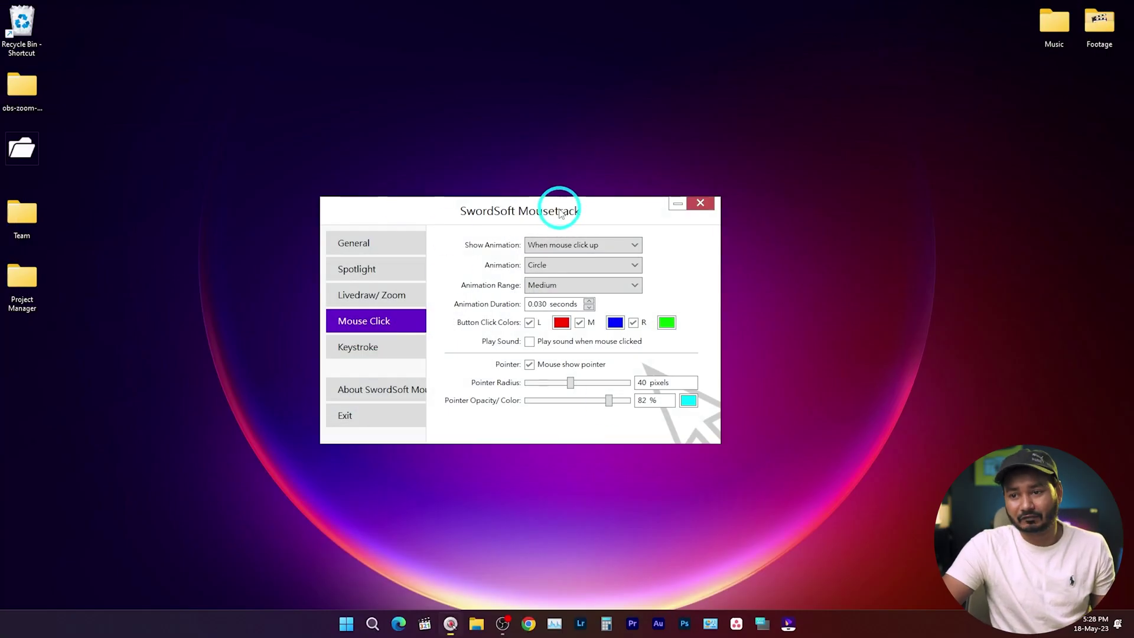
pyautogui.moveTo(564, 211); pyautogui.dragTo(568, 192)
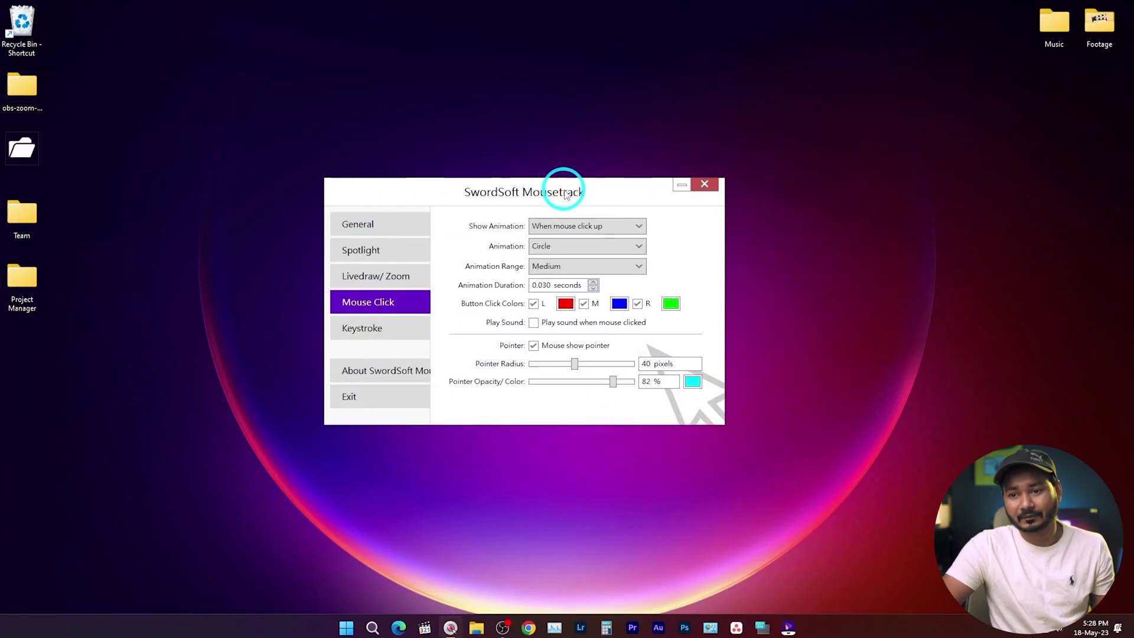
# - In the General settings, enable Show Livezoom, assign it the hotkey 1, and test toggling the zoom with it
pyautogui.click(384, 226)
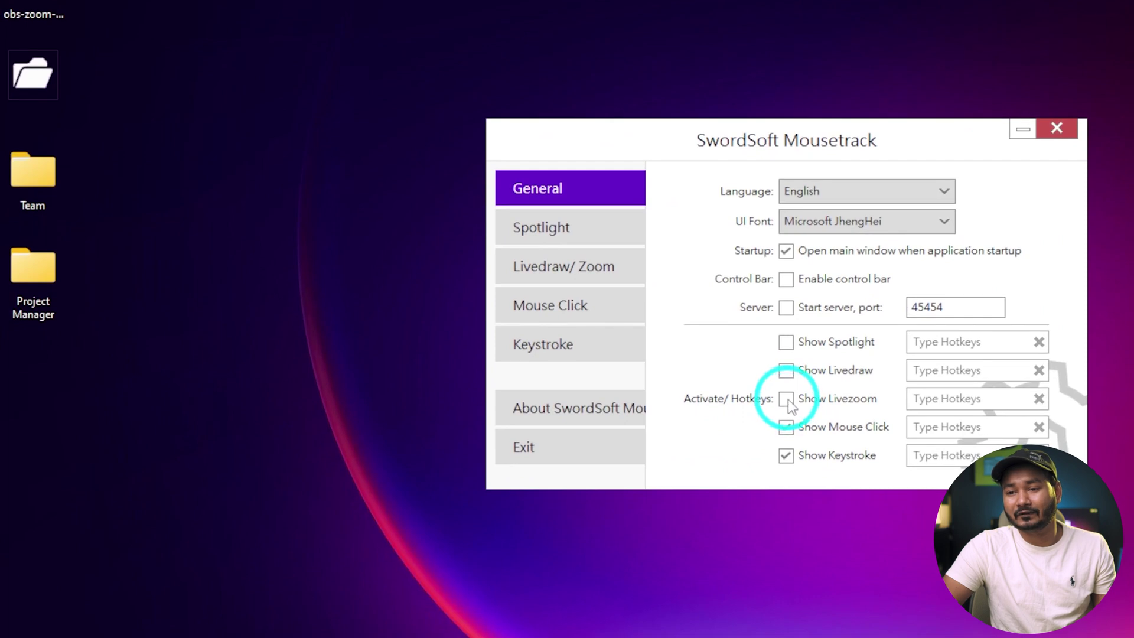
pyautogui.click(787, 400)
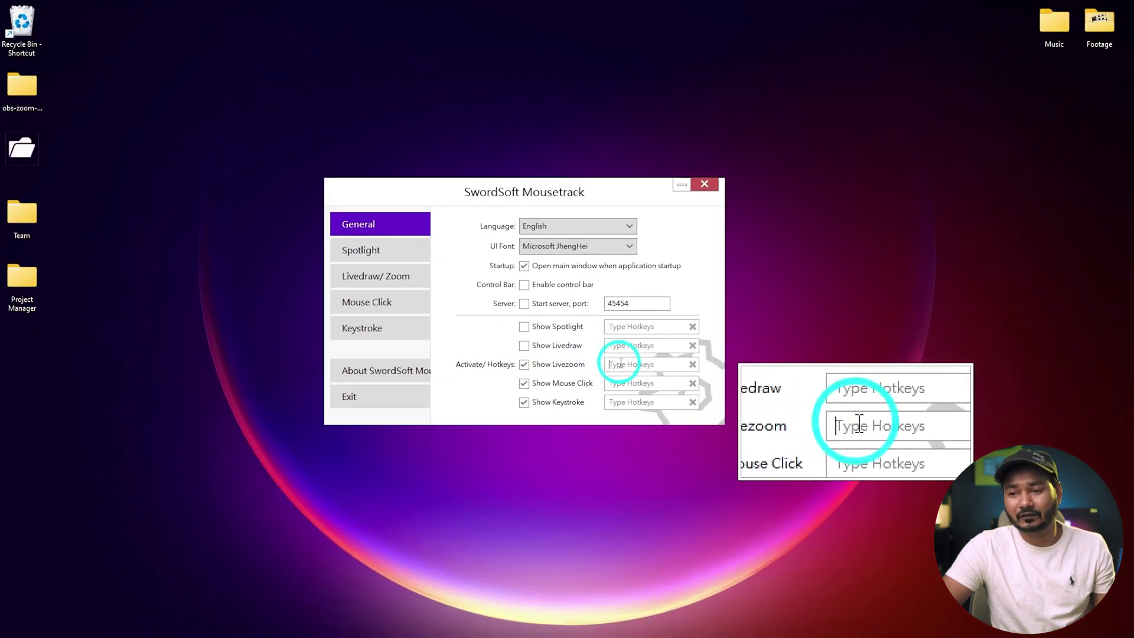
pyautogui.click(620, 364)
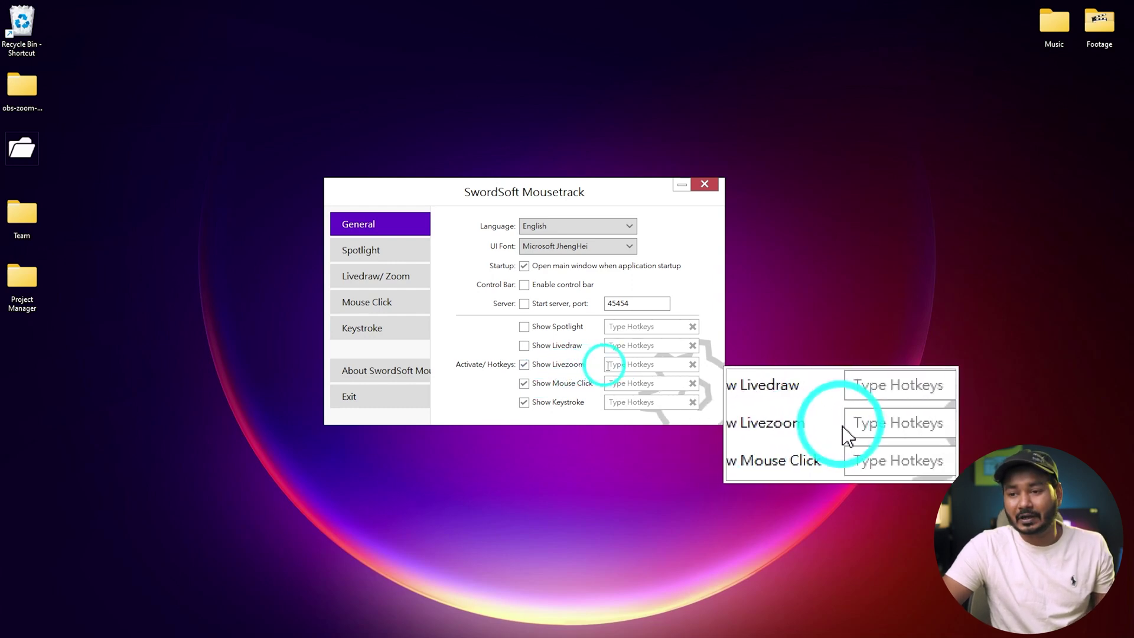
pyautogui.write('1')
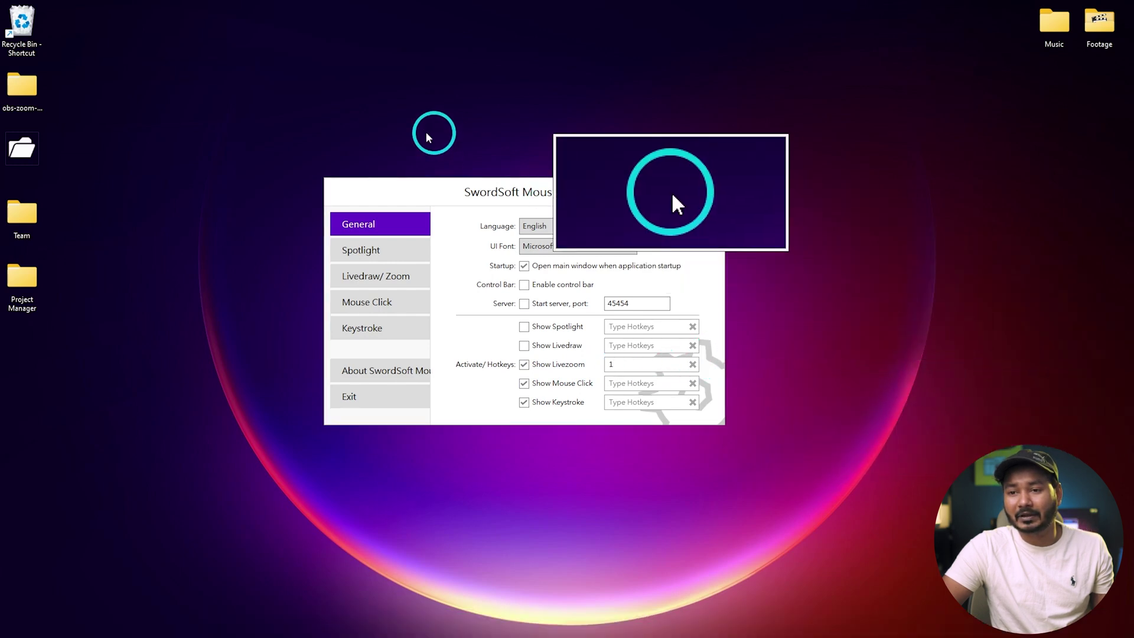
pyautogui.write('11')
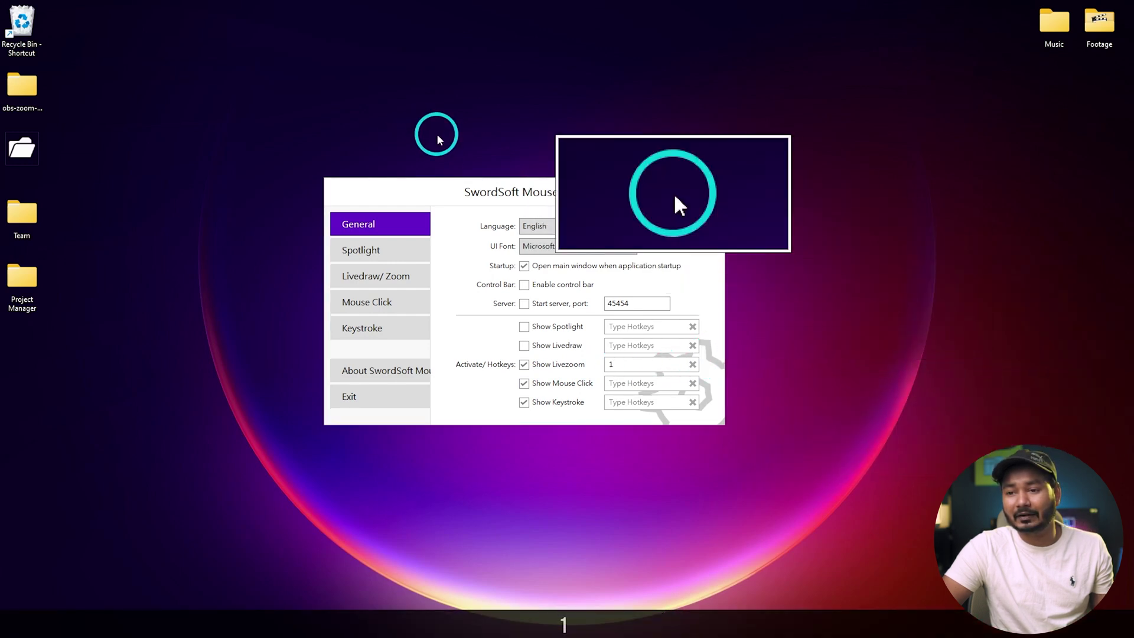
pyautogui.write('1')
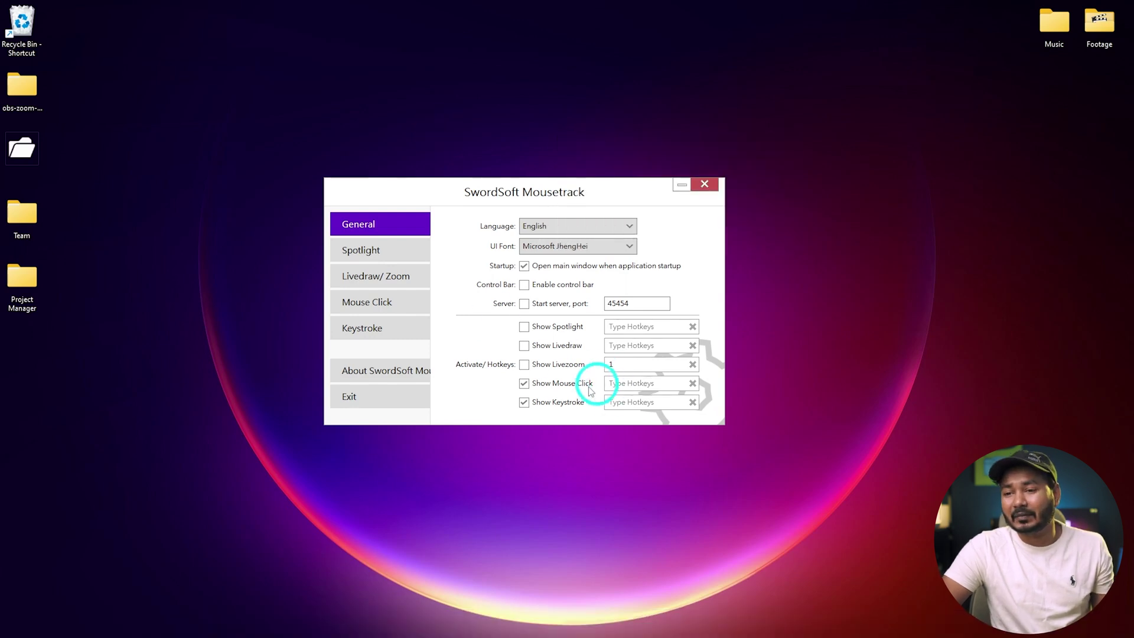
# - Assign the hotkey 2 to Show Mouse Click and test toggling the pointer highlight with it
pyautogui.click(613, 383)
pyautogui.press('2')
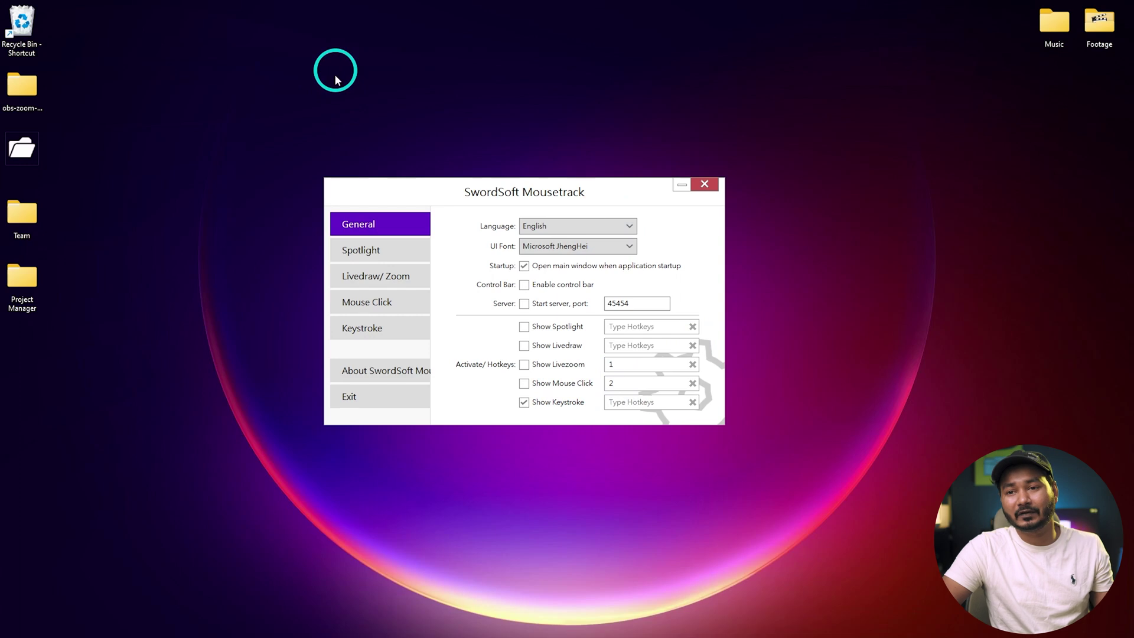
pyautogui.press('2')
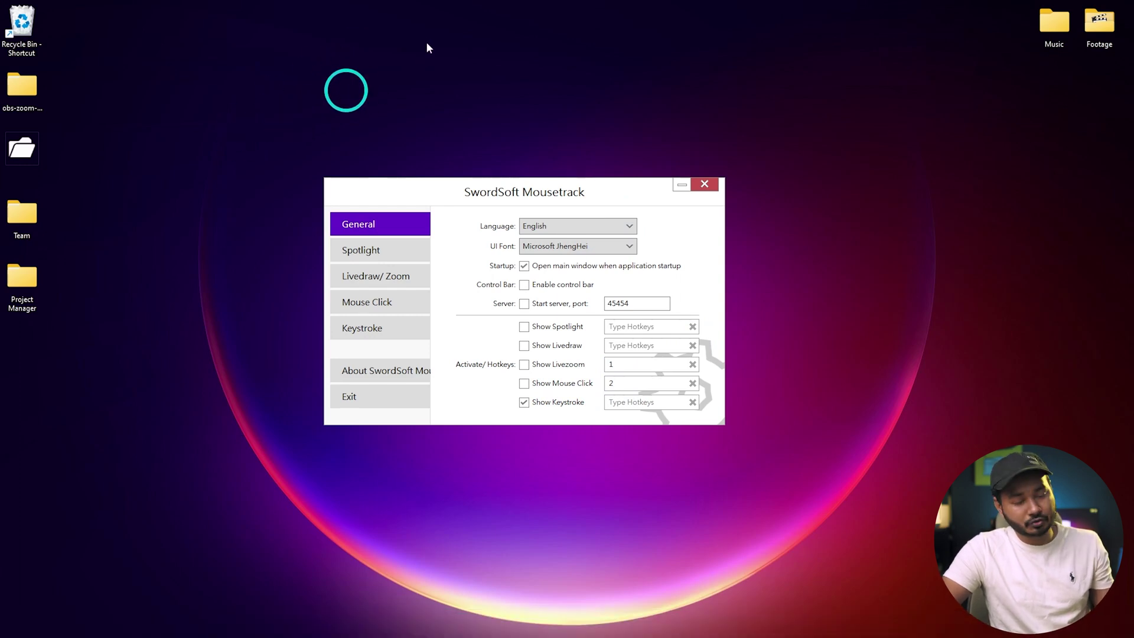
pyautogui.press('2')
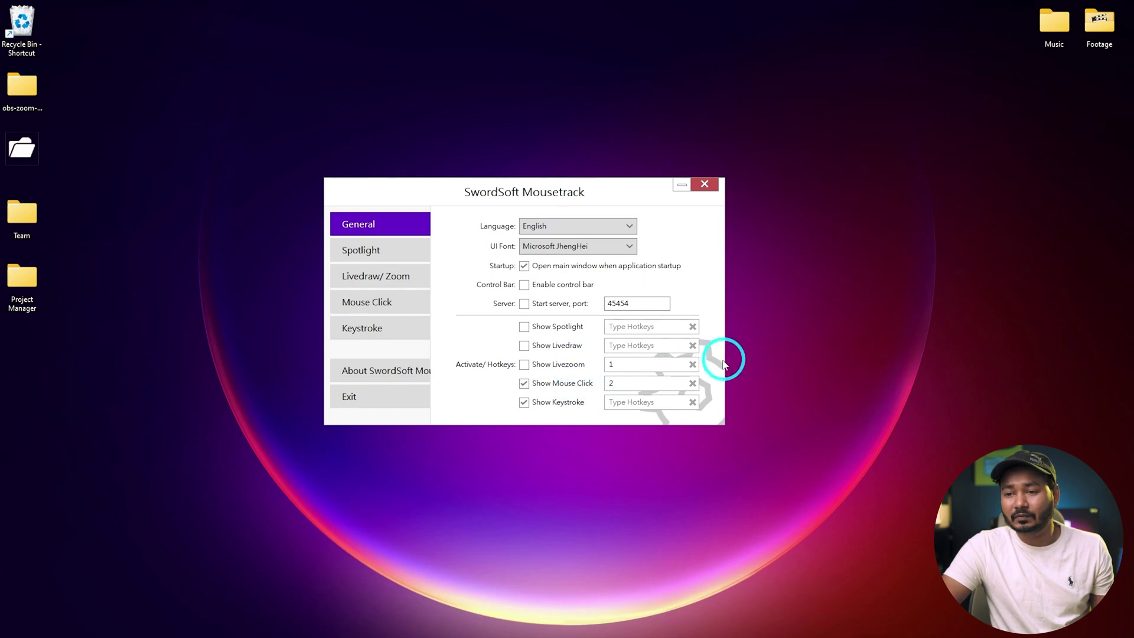
# - Clear the hotkeys assigned to Show Livezoom and Show Mouse Click, leaving Show Mouse Click enabled
pyautogui.click(693, 365)
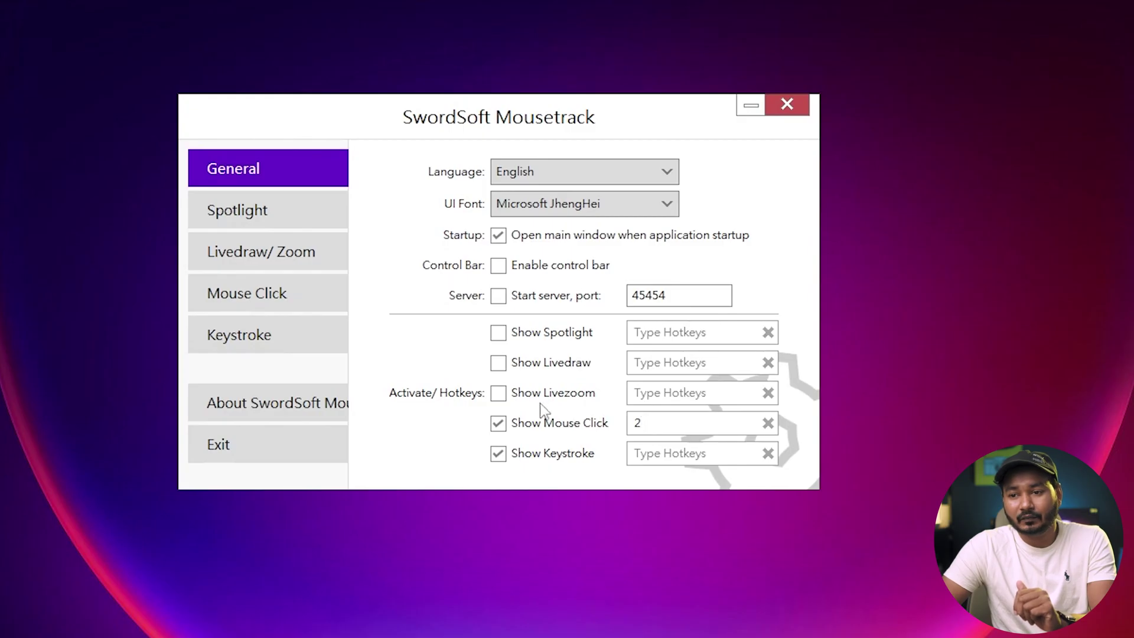
pyautogui.click(775, 422)
pyautogui.click(498, 423)
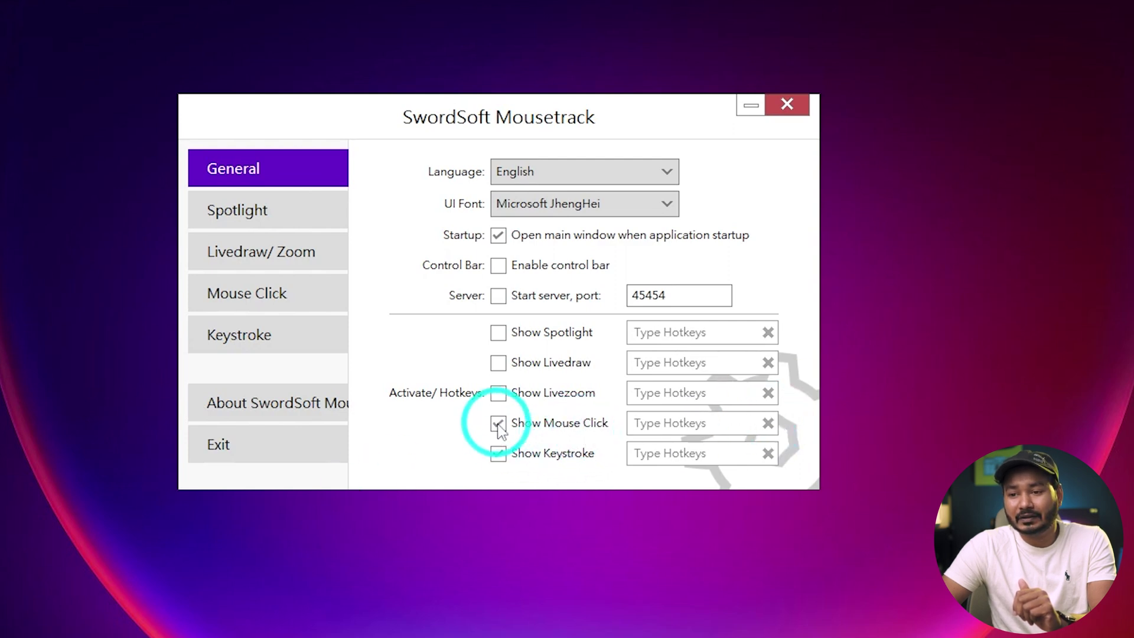
# - In the Mouse Click settings, set the animation to Wave 1 and test it on the desktop
pyautogui.moveTo(1055, 300)
pyautogui.mouseDown()
pyautogui.moveTo(1017, 346)
pyautogui.moveTo(909, 413)
pyautogui.moveTo(282, 92)
pyautogui.moveTo(223, 253)
pyautogui.moveTo(244, 292)
pyautogui.mouseUp()
pyautogui.click(224, 298)
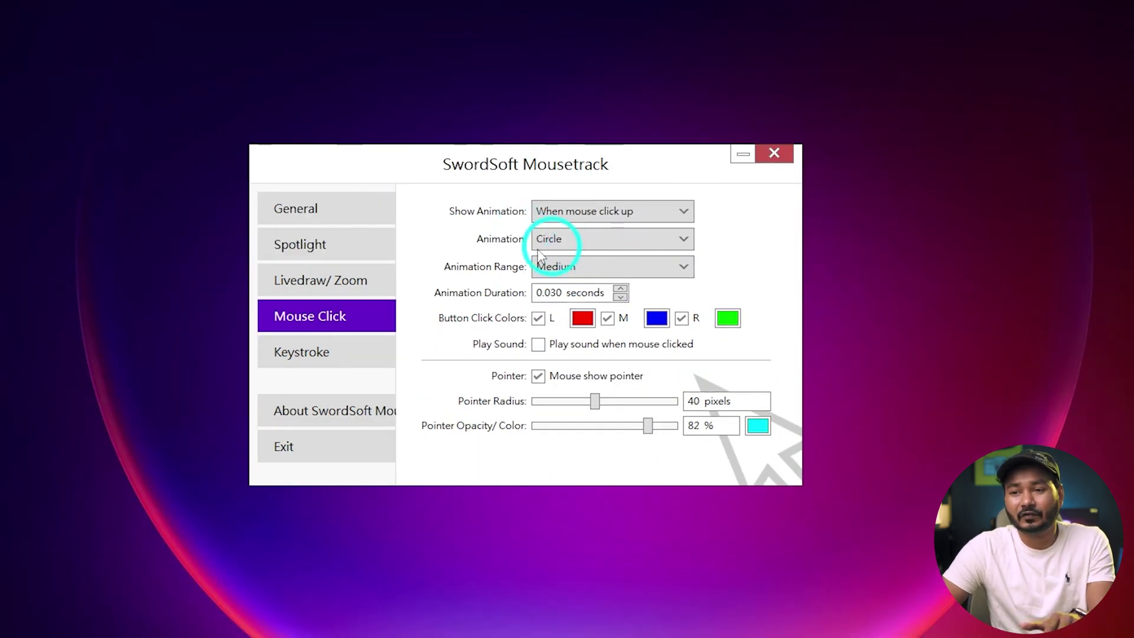
pyautogui.click(622, 244)
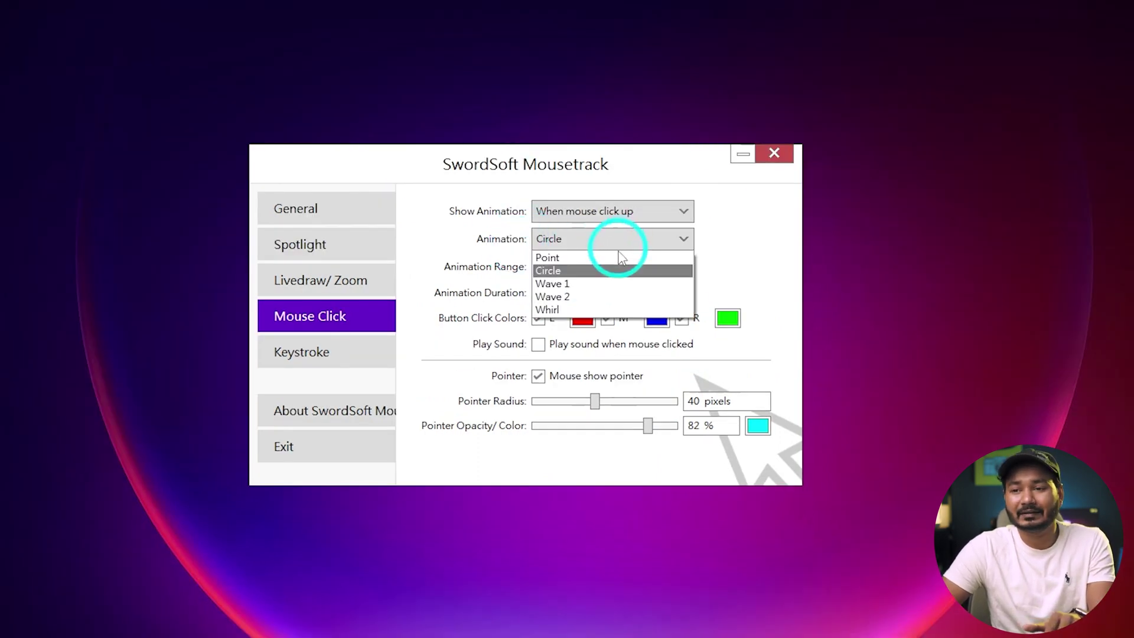
pyautogui.click(567, 284)
pyautogui.click(474, 106)
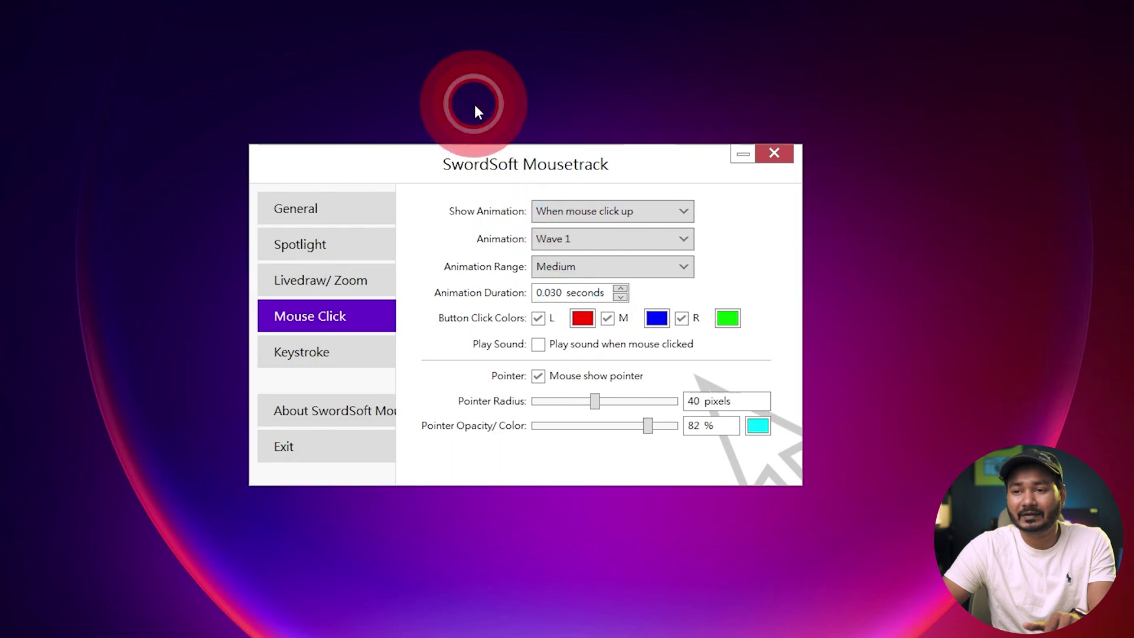
pyautogui.click(489, 89)
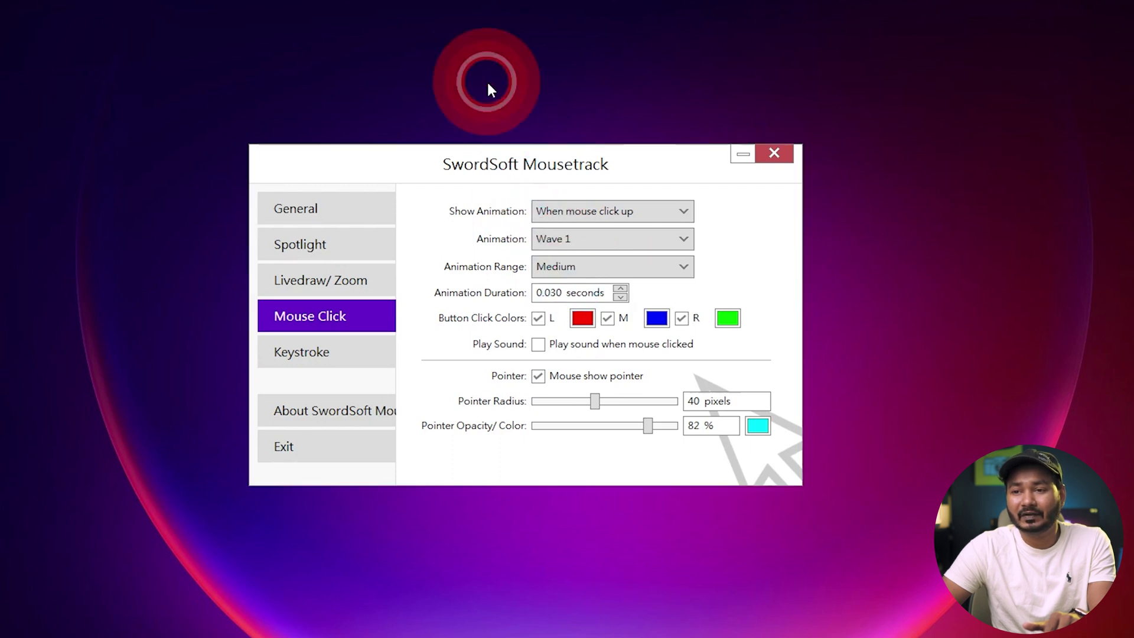
# - Try the Wave 2 and Whirl mouse click animations one after the other, testing each on the desktop
pyautogui.click(572, 240)
pyautogui.click(561, 297)
pyautogui.click(424, 23)
pyautogui.click(611, 238)
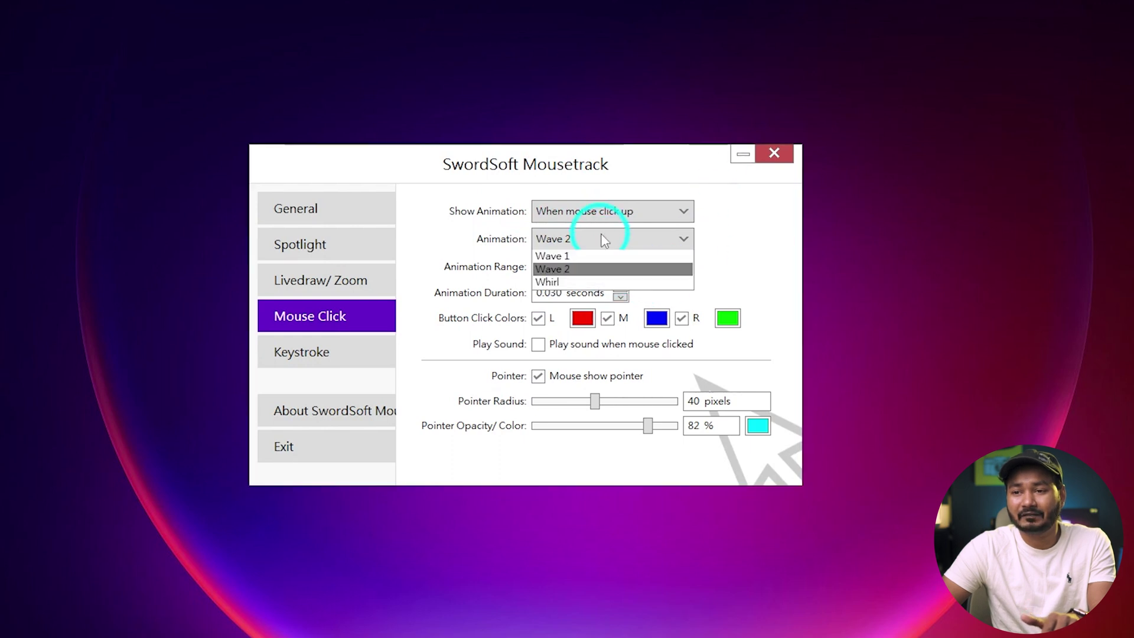
pyautogui.click(577, 310)
pyautogui.click(435, 134)
pyautogui.click(393, 83)
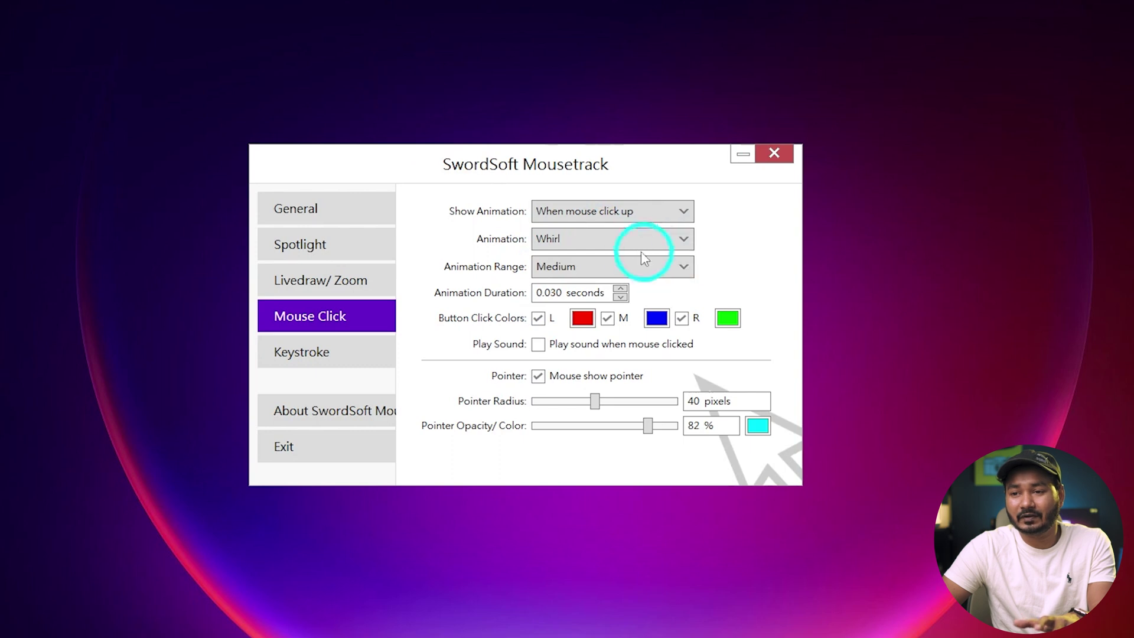
# - Set the mouse click animation to Circle and test it on the desktop
pyautogui.click(602, 251)
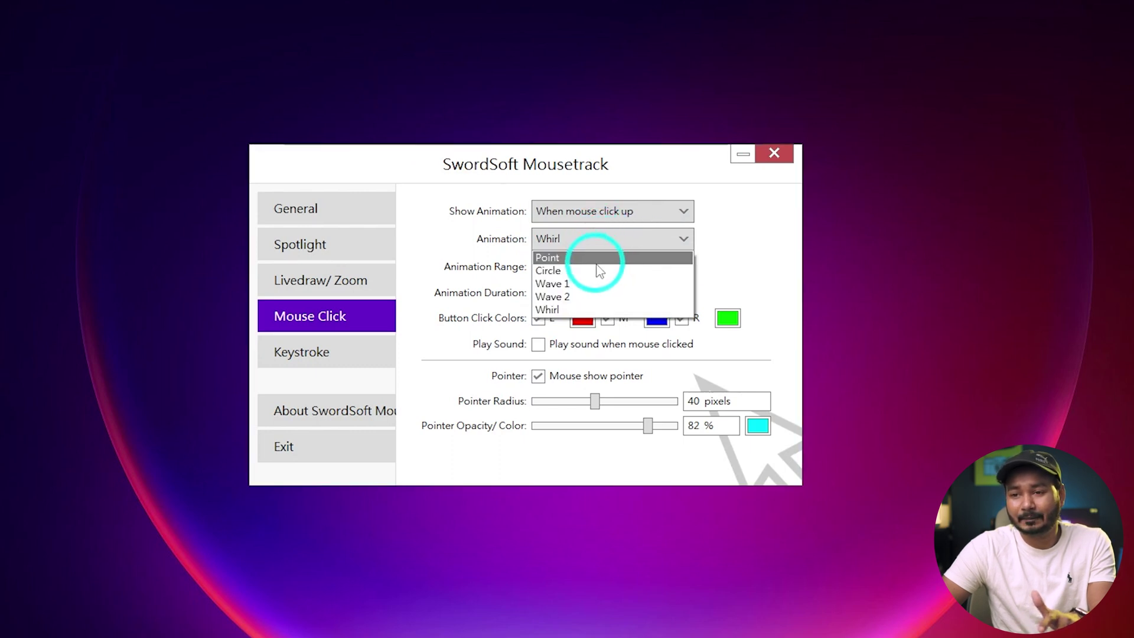
pyautogui.click(590, 270)
pyautogui.click(440, 99)
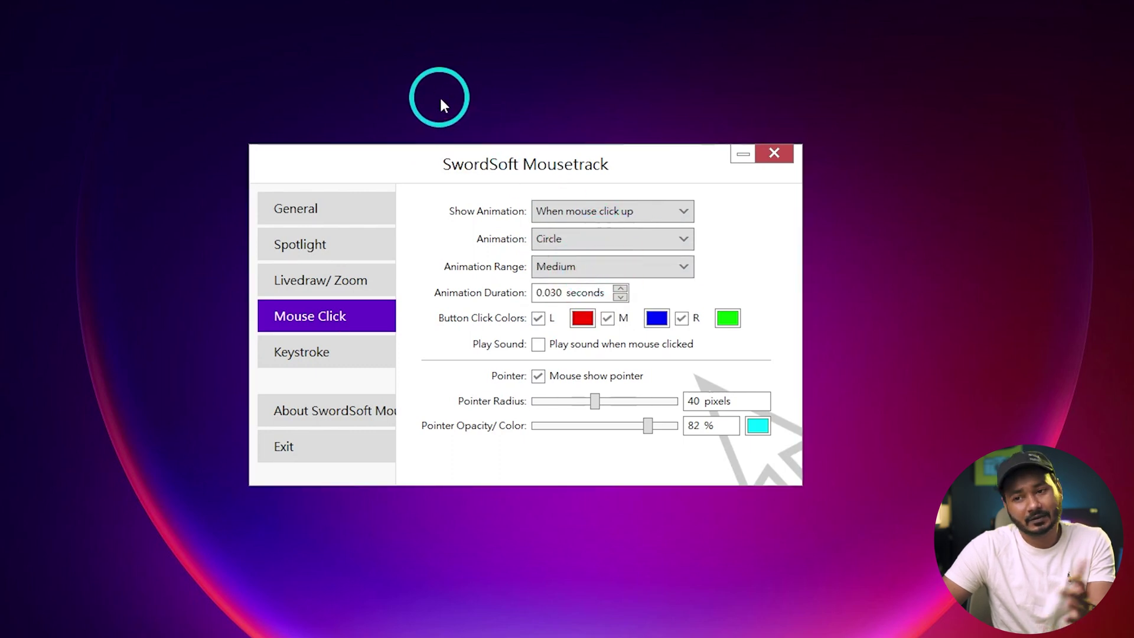
# - Set the L button click color to cyan (0, 255, 255) and test the left and right button colors on the desktop
pyautogui.click(583, 318)
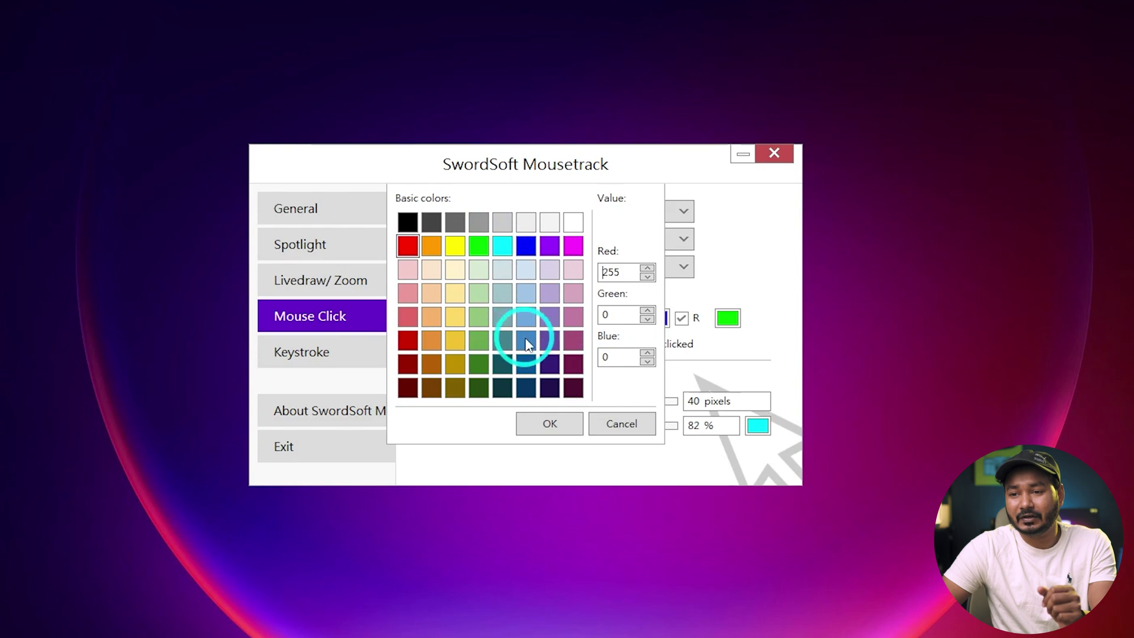
pyautogui.click(500, 248)
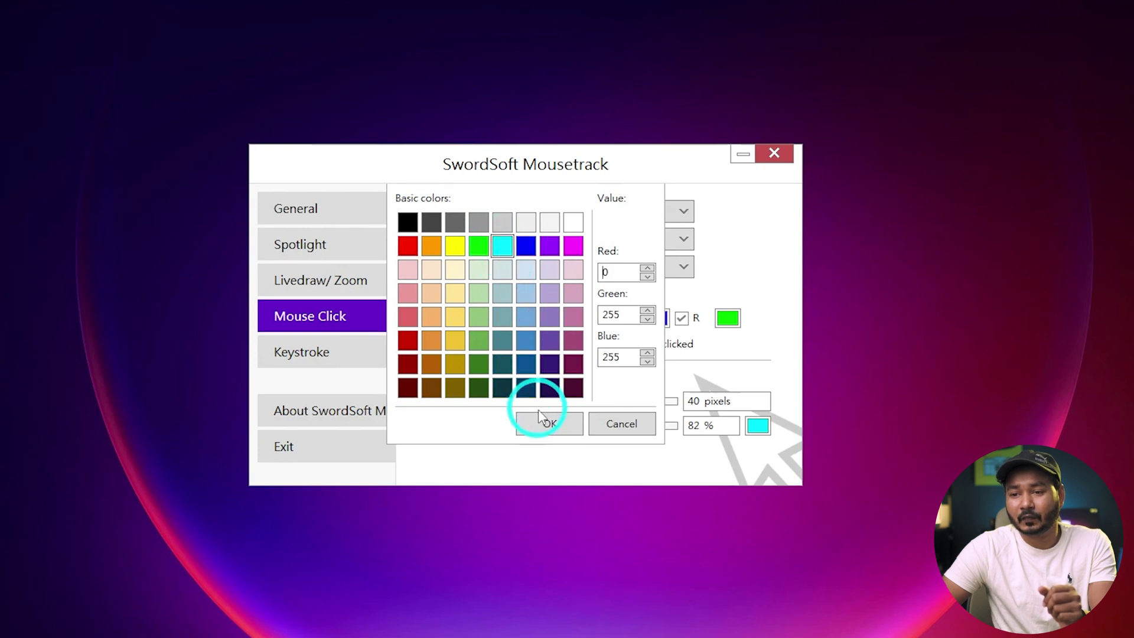
pyautogui.click(547, 422)
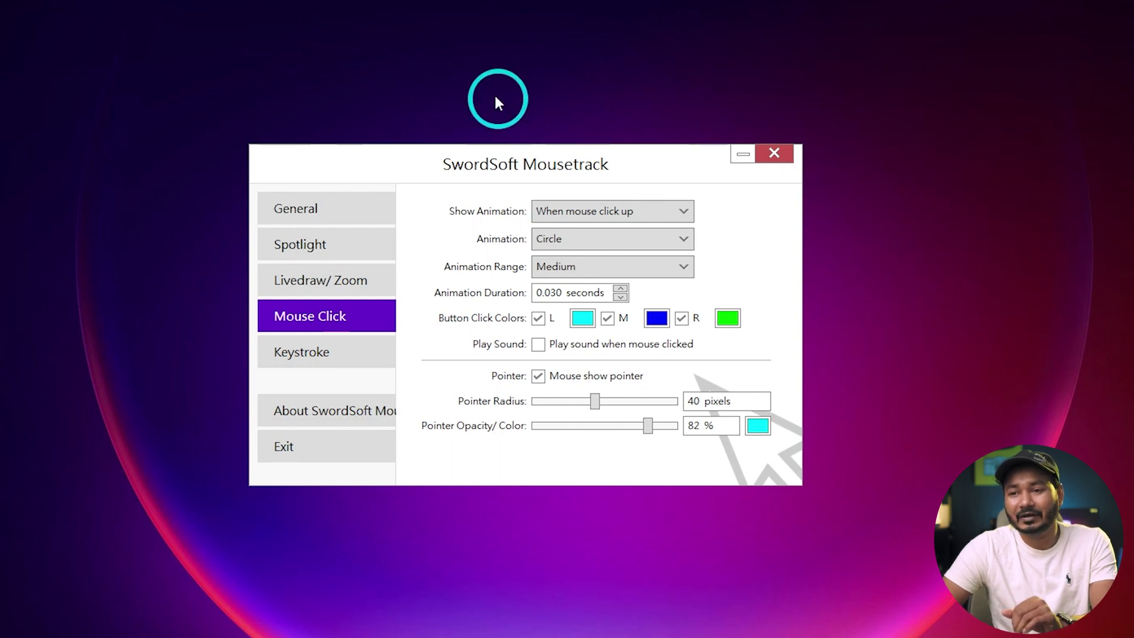
pyautogui.rightClick(481, 73)
pyautogui.click(434, 56)
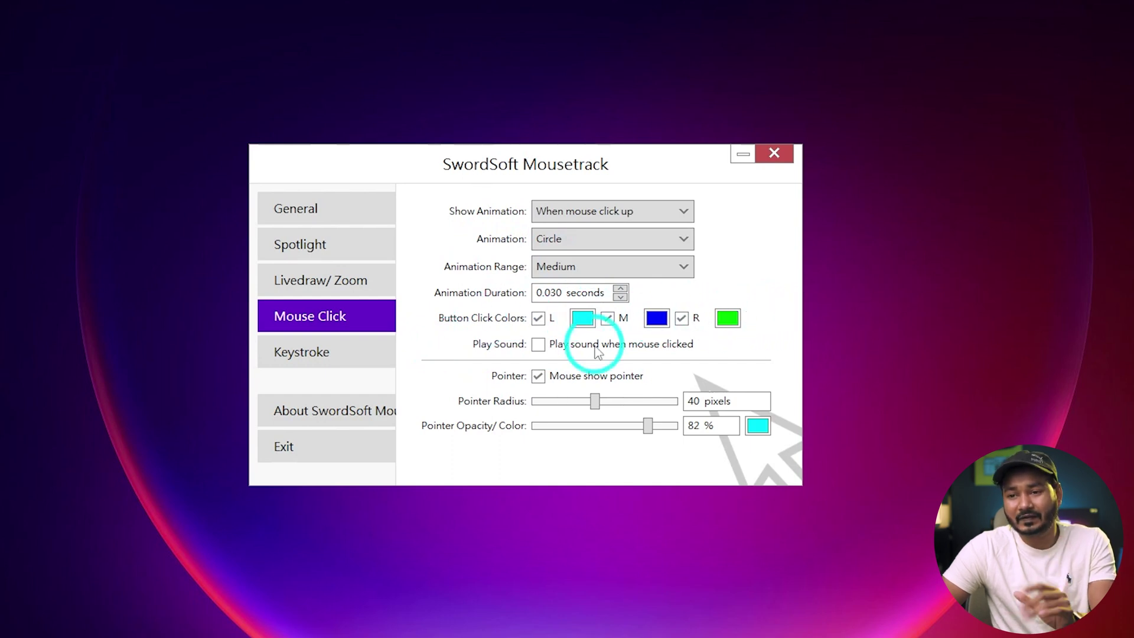
# - Try the option that plays a sound when the mouse is clicked, and disable it again
pyautogui.click(538, 345)
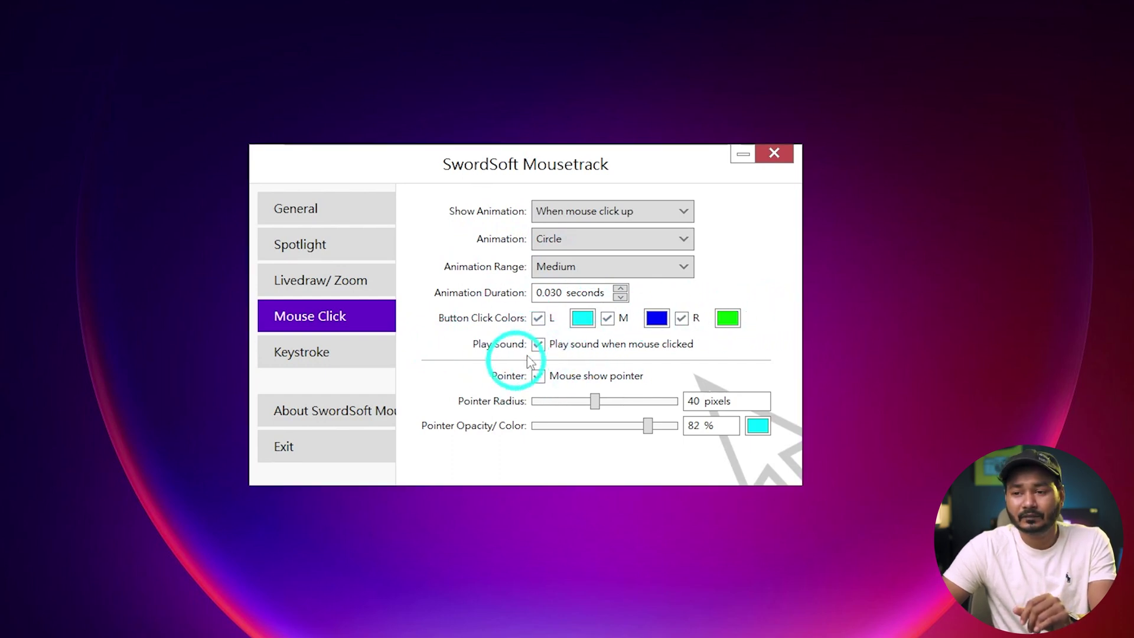
pyautogui.click(349, 40)
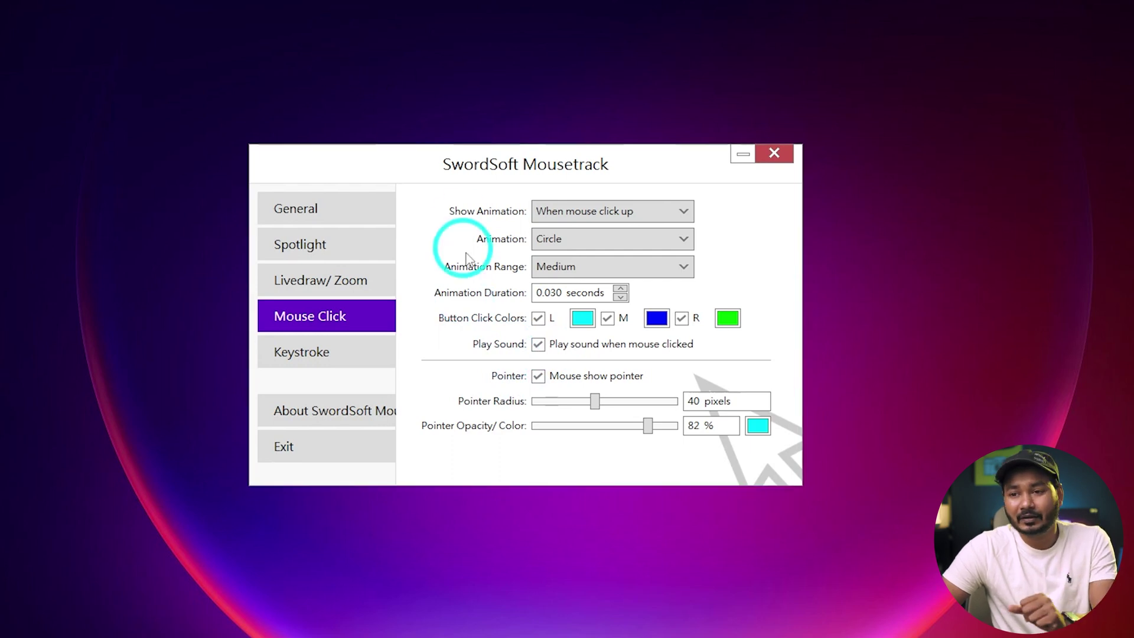
pyautogui.click(538, 345)
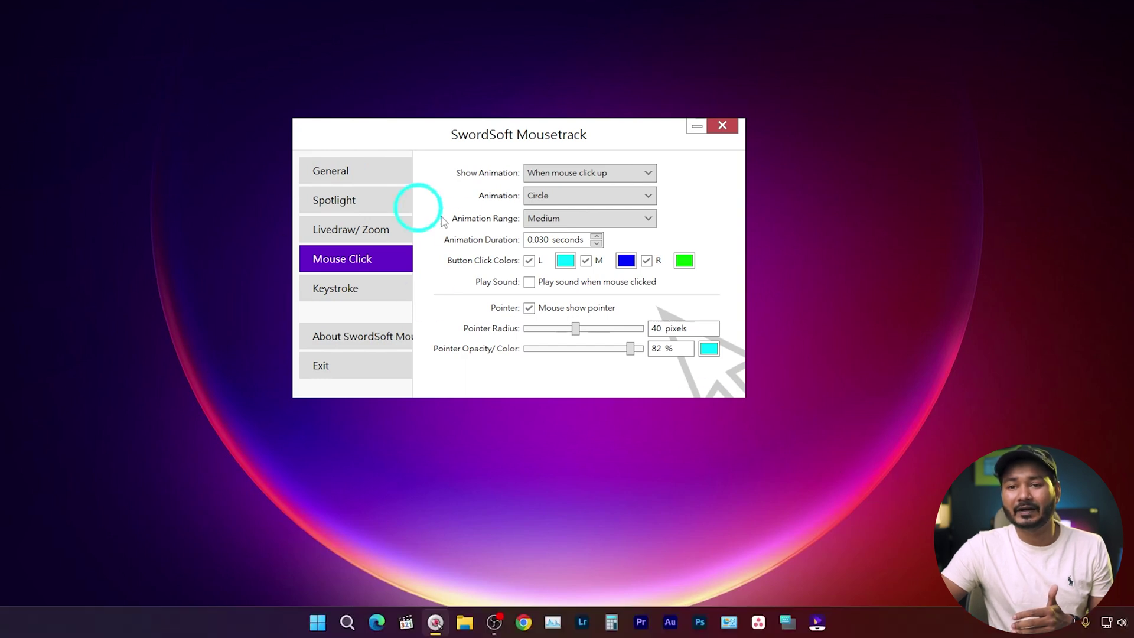
# - Try hiding and reshowing the mouse pointer highlight, and try red as its color before restoring cyan (0, 255, 255)
pyautogui.click(528, 308)
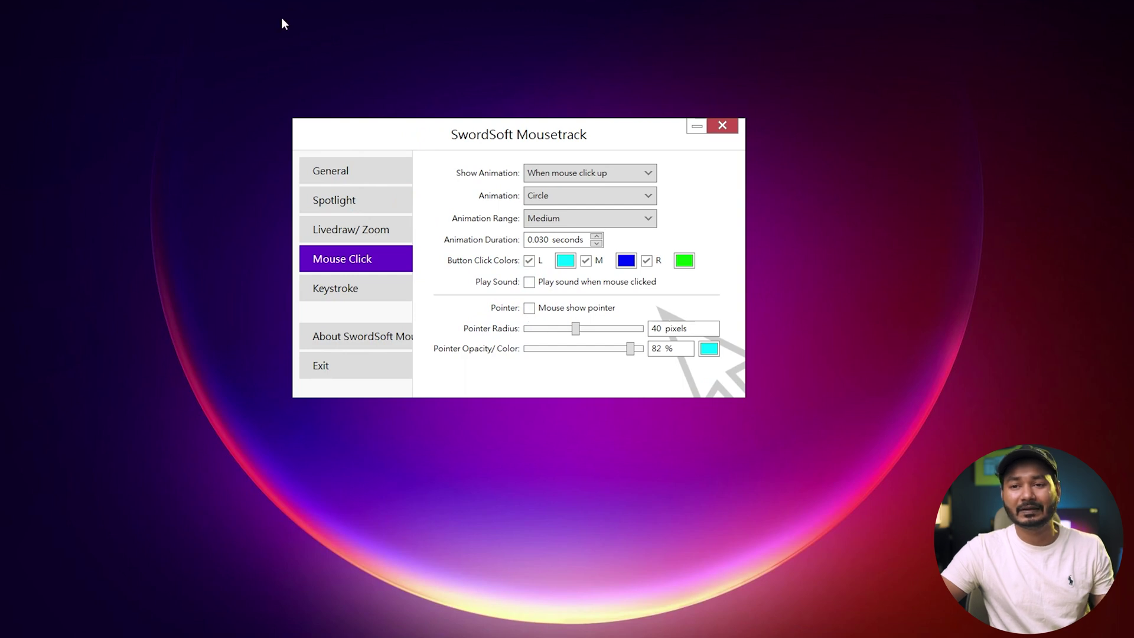
pyautogui.click(529, 307)
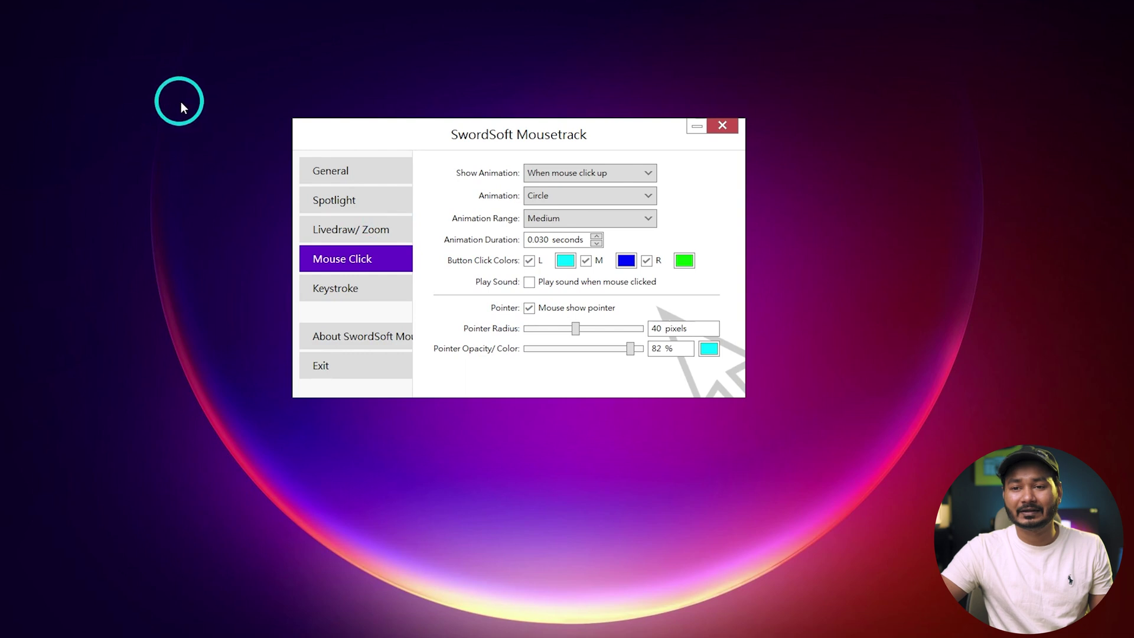
pyautogui.click(708, 349)
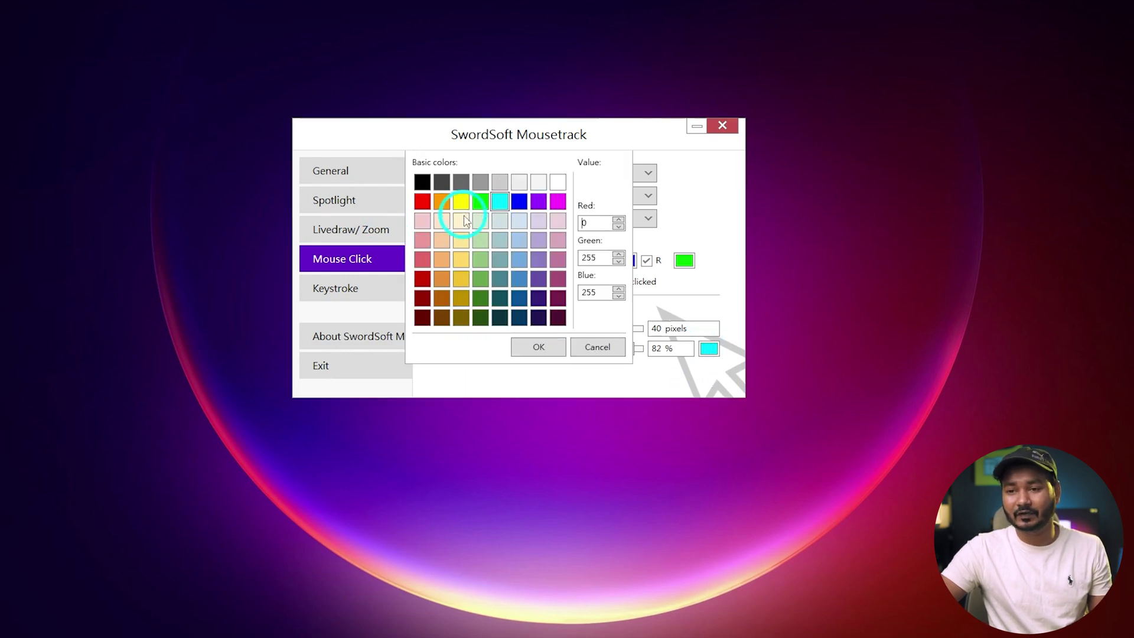
pyautogui.click(532, 346)
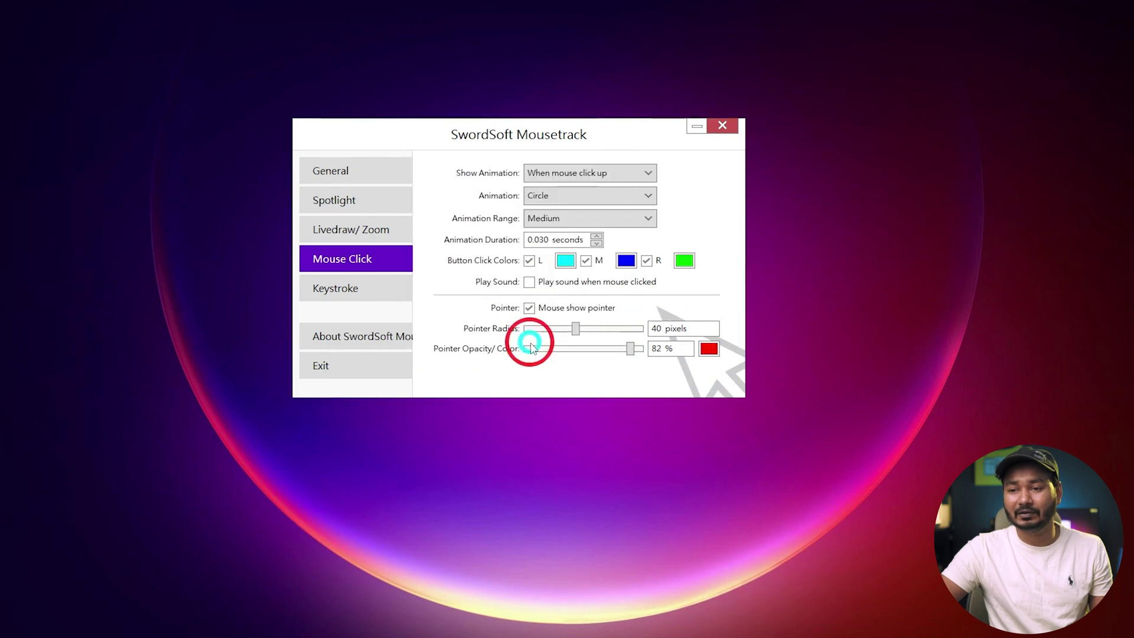
pyautogui.click(709, 349)
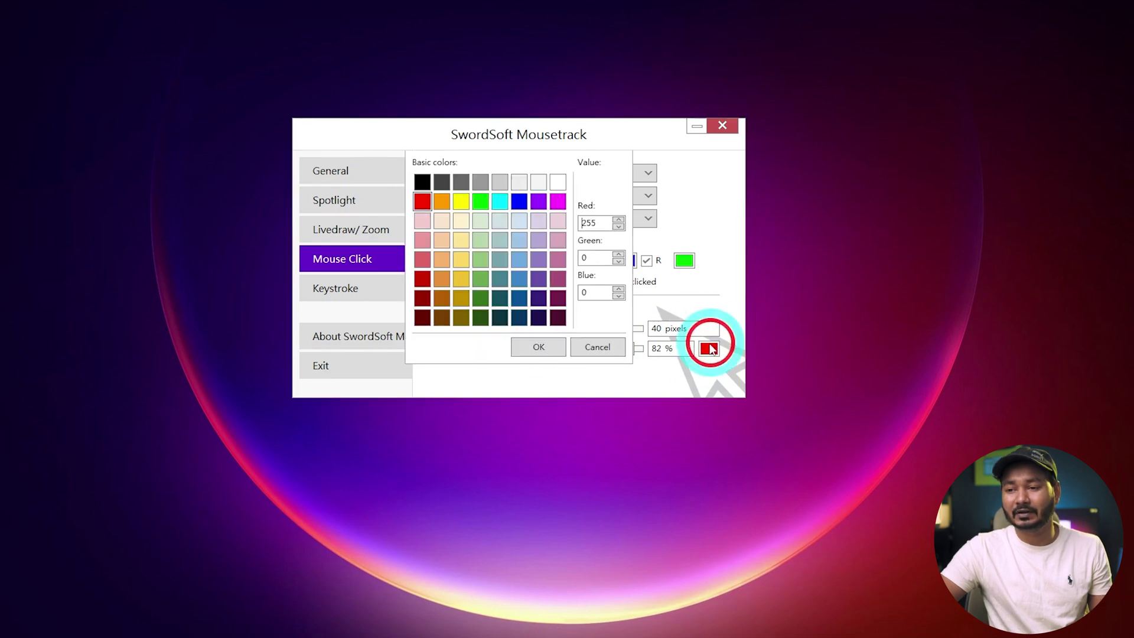
pyautogui.click(499, 204)
pyautogui.click(540, 347)
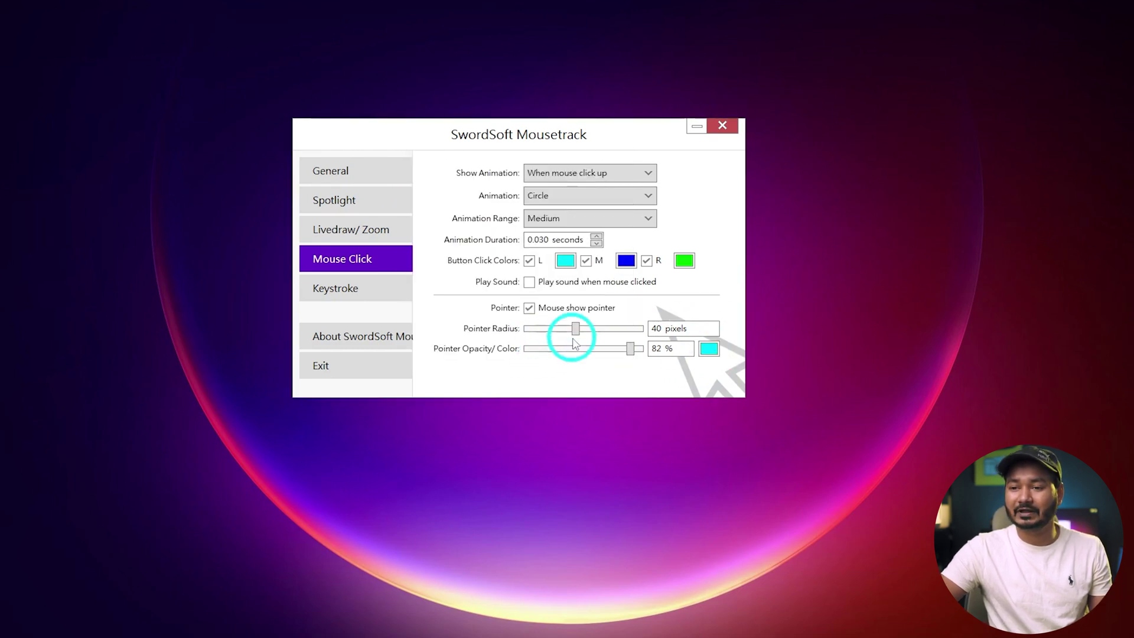
# - Set the pointer radius to 51 pixels and the pointer opacity to 74%
pyautogui.moveTo(547, 329); pyautogui.dragTo(614, 355)
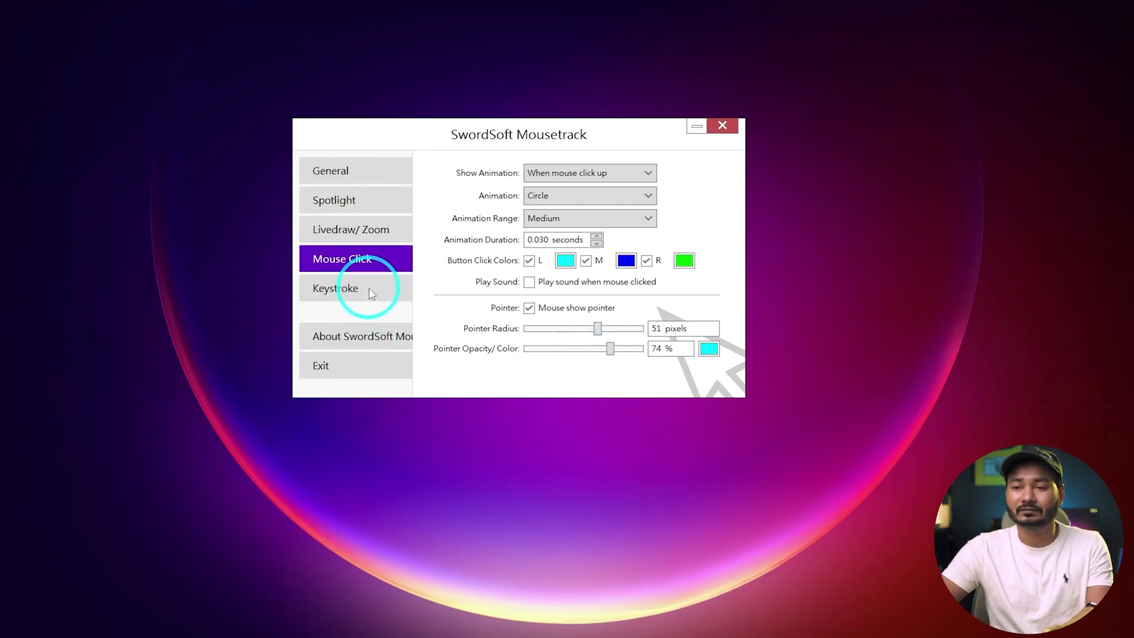
# - In the Keystroke settings, keep the Bebas font and set its size to 35 pt, testing the display with the Ctrl key
pyautogui.click(332, 289)
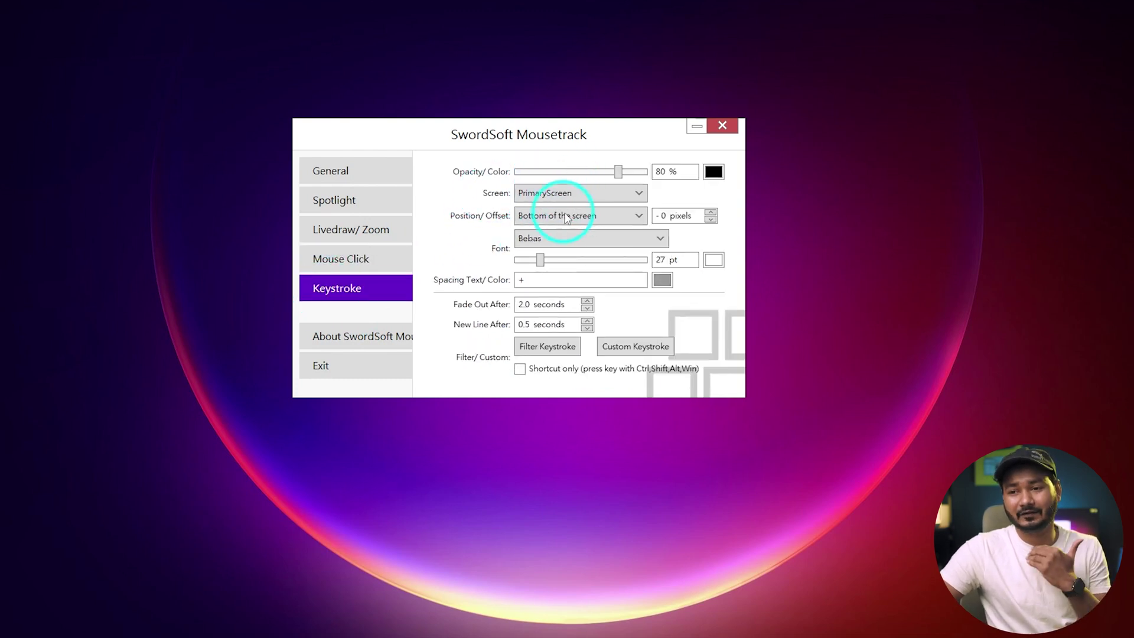
pyautogui.click(565, 243)
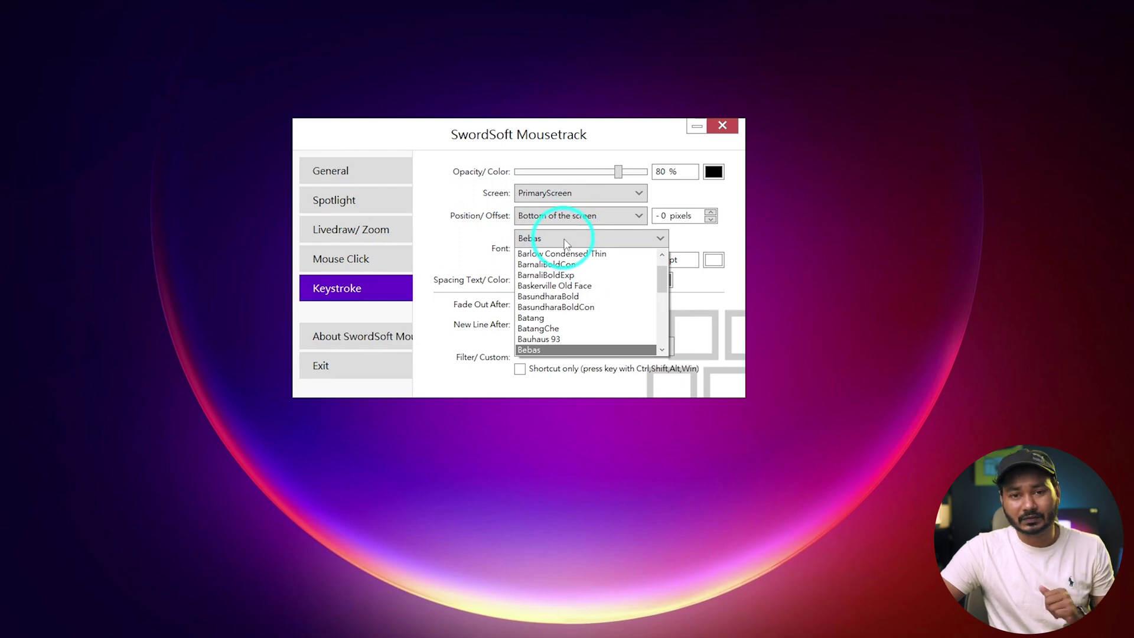
pyautogui.click(546, 235)
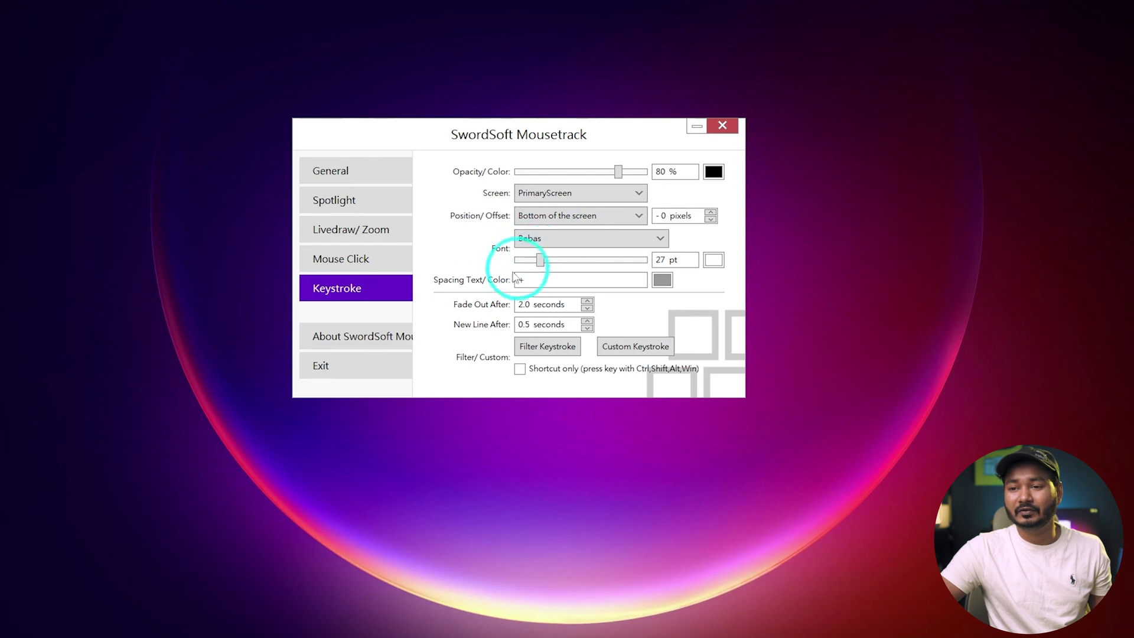
pyautogui.moveTo(466, 611)
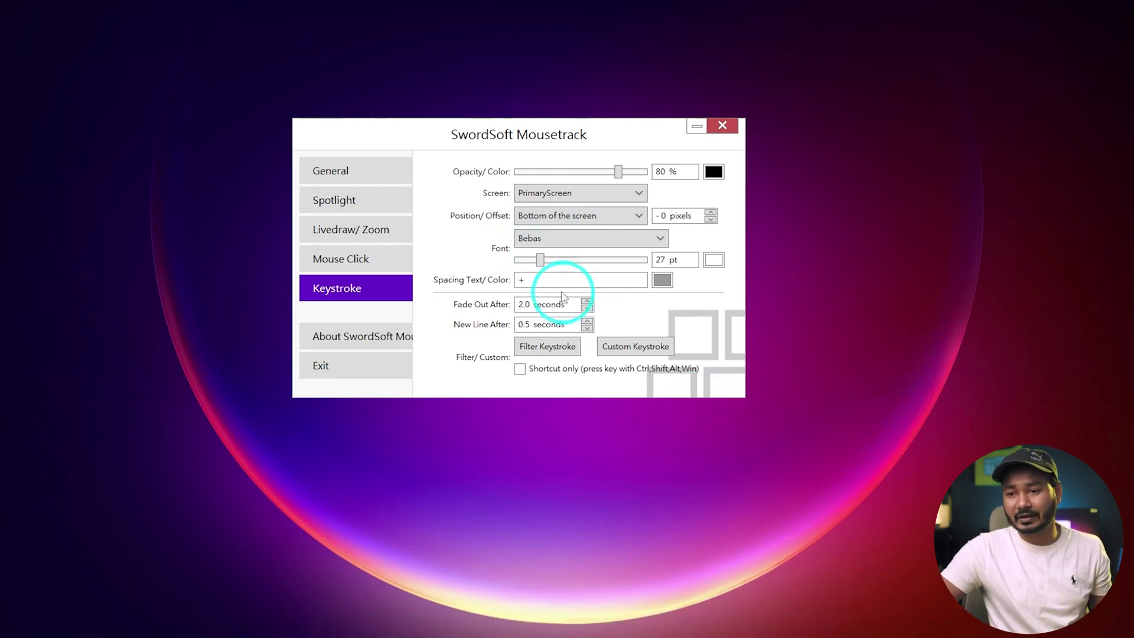
pyautogui.press('ctrl')
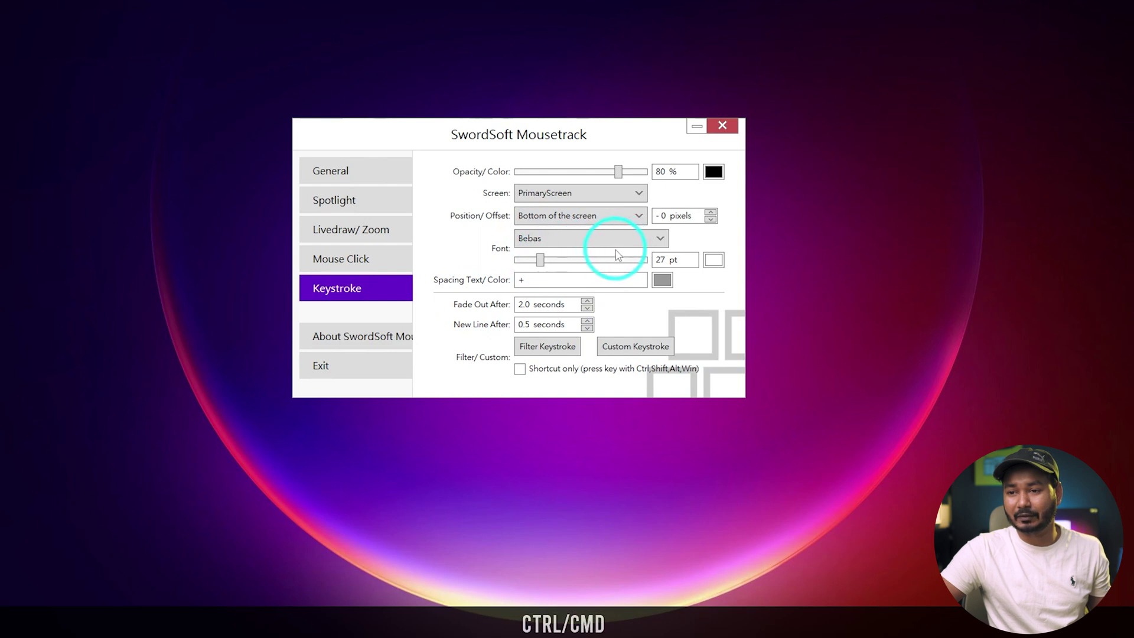
pyautogui.press('ctrl')
pyautogui.moveTo(540, 260); pyautogui.dragTo(548, 259)
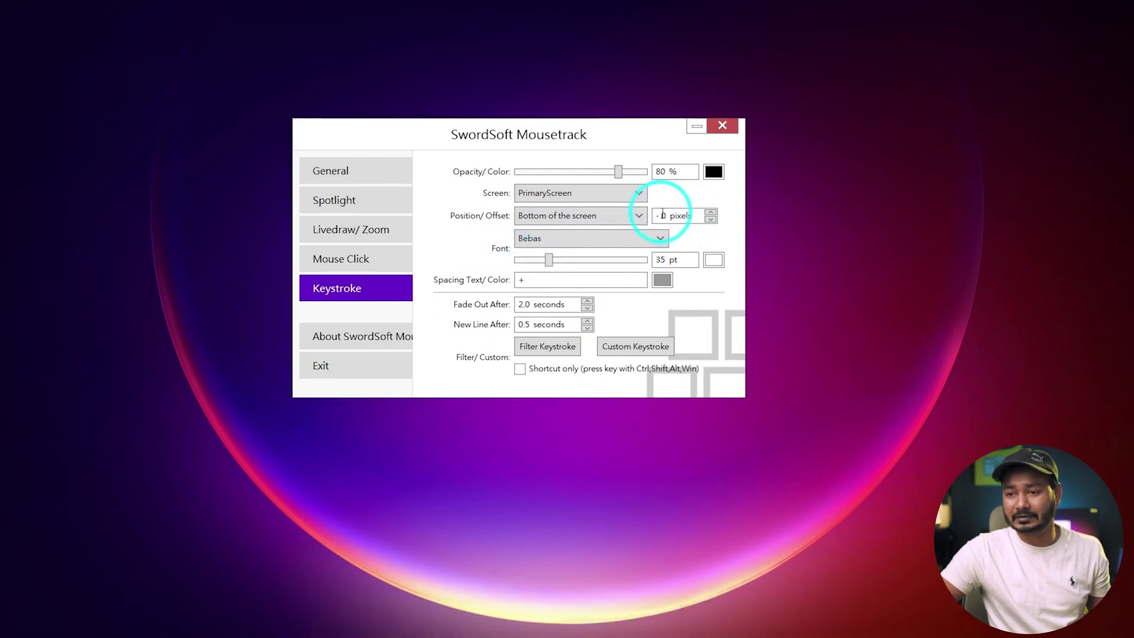
# - Try a 250-pixel position offset for the keystroke display, test it with the Ctrl key, and reset the offset to 0
pyautogui.moveTo(692, 218); pyautogui.dragTo(654, 219)
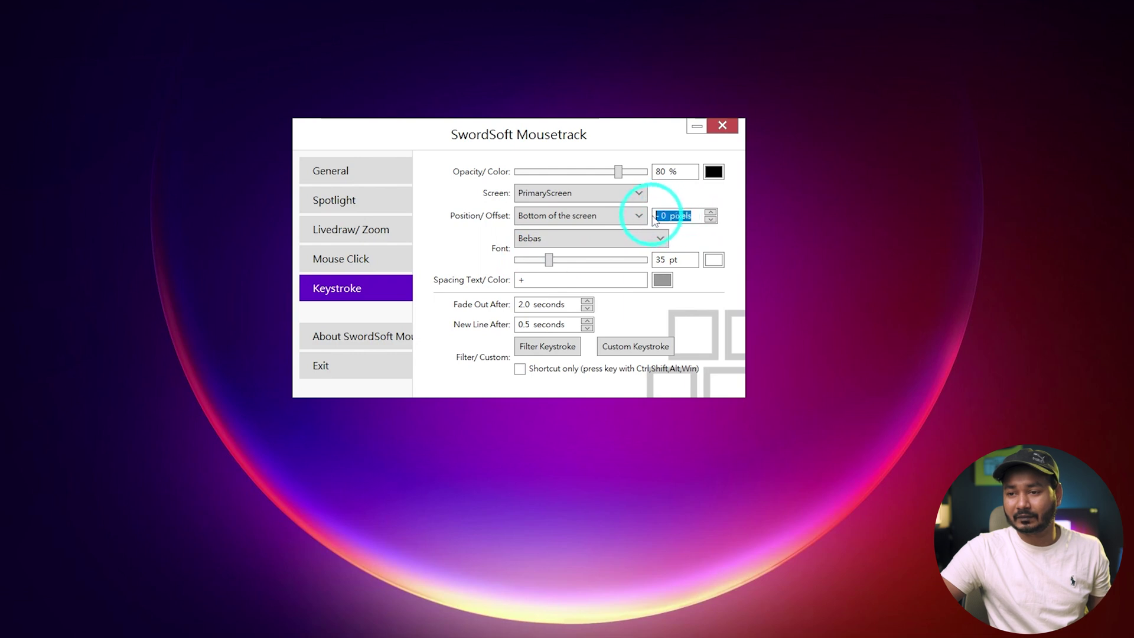
pyautogui.write('25')
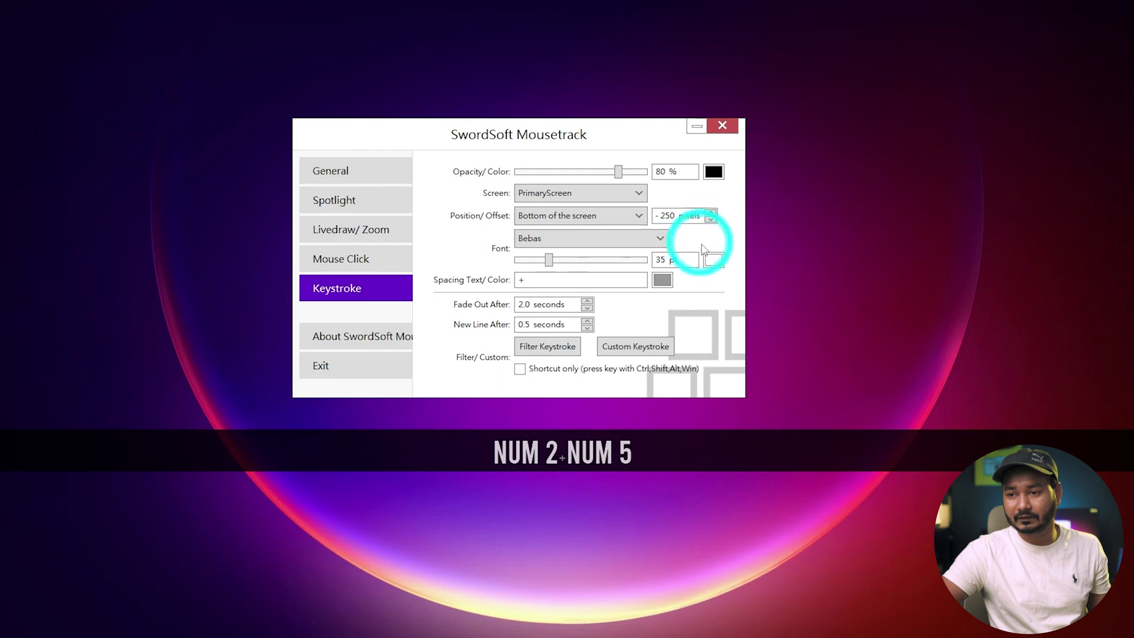
pyautogui.press('ctrl')
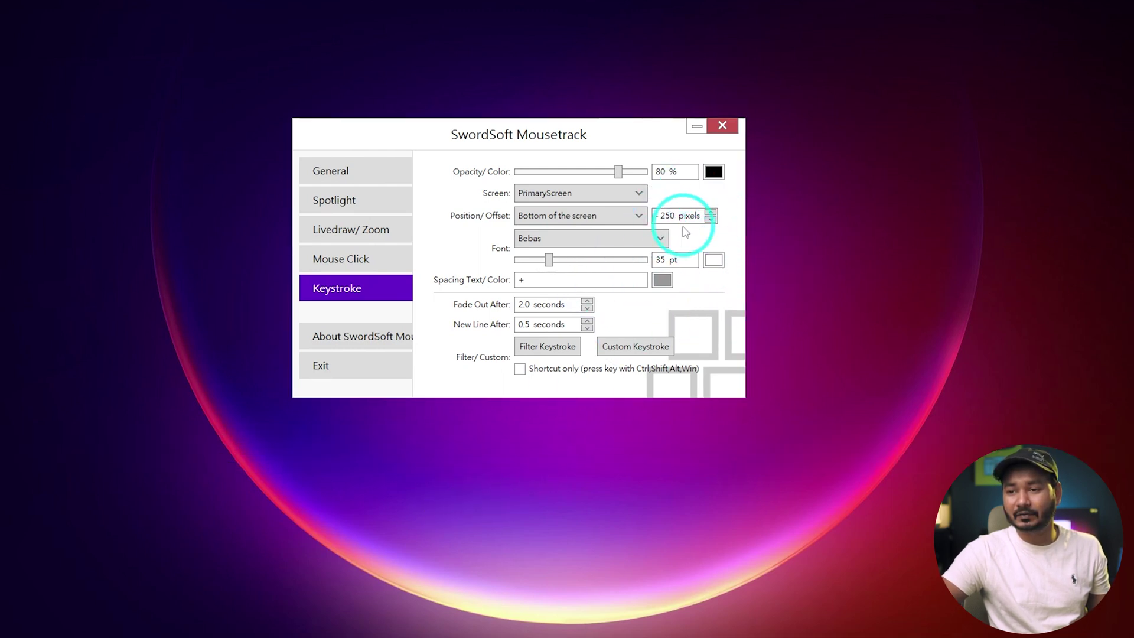
pyautogui.press('ctrl')
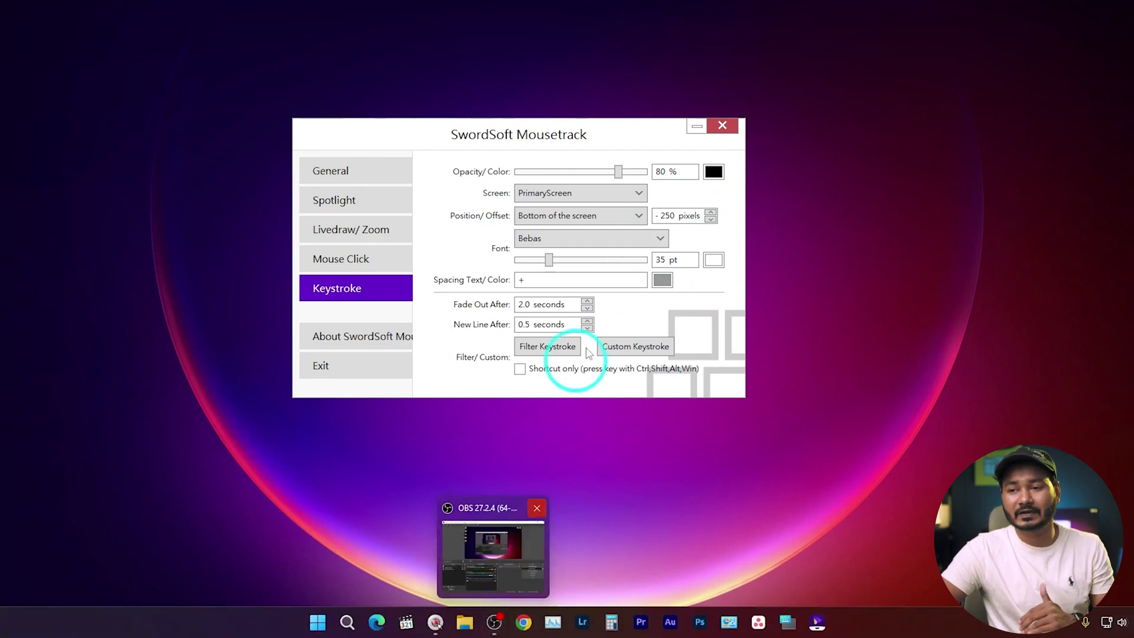
pyautogui.doubleClick(667, 216)
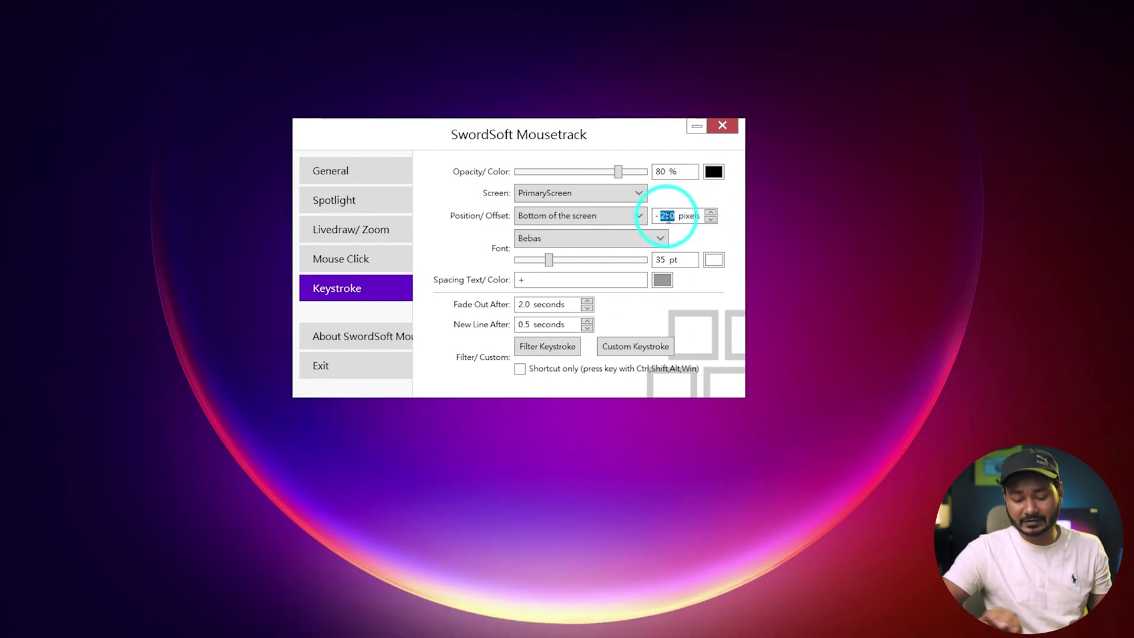
pyautogui.write('0')
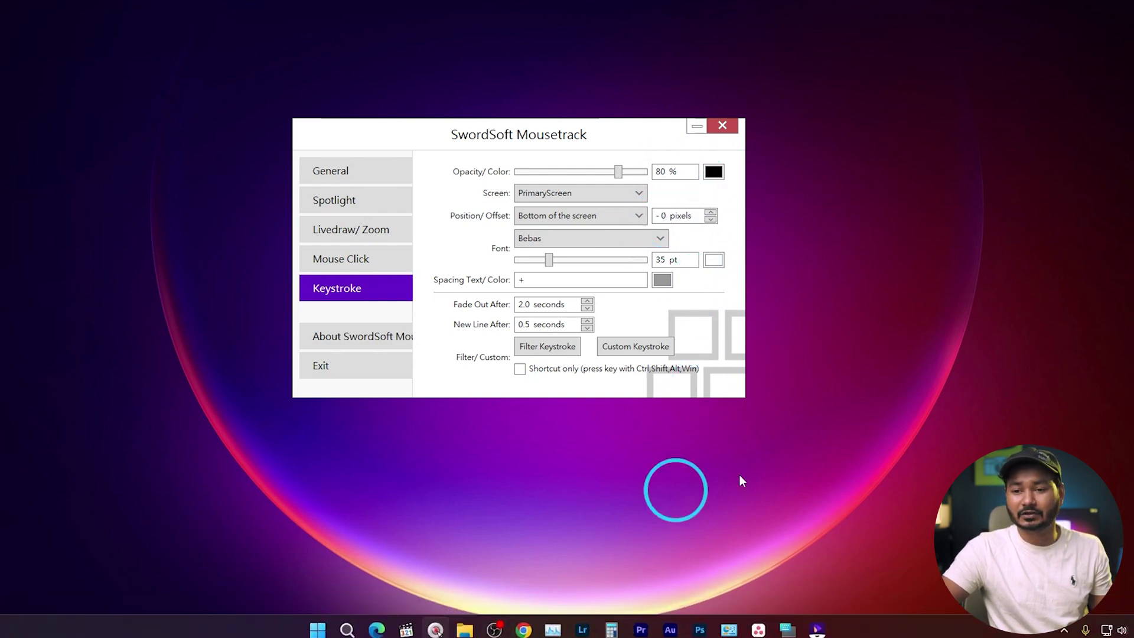
# - Try an 81 pt keystroke font size, reduce it to 31 pt, and set the keystroke display's opacity to 66%
pyautogui.moveTo(558, 264); pyautogui.dragTo(604, 269)
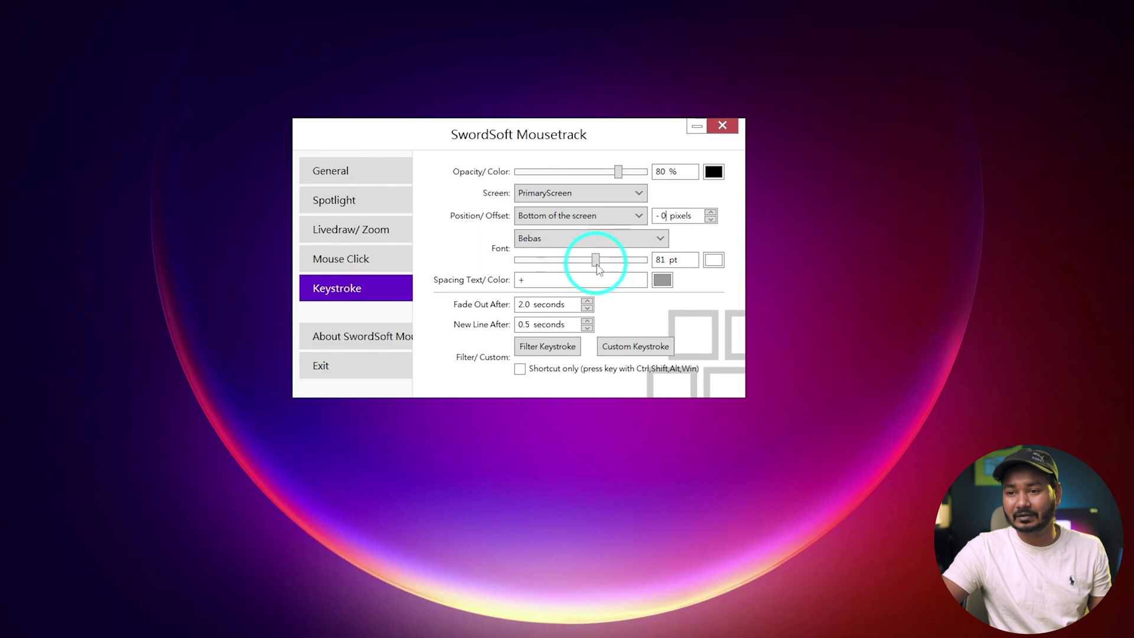
pyautogui.moveTo(598, 268); pyautogui.dragTo(537, 264)
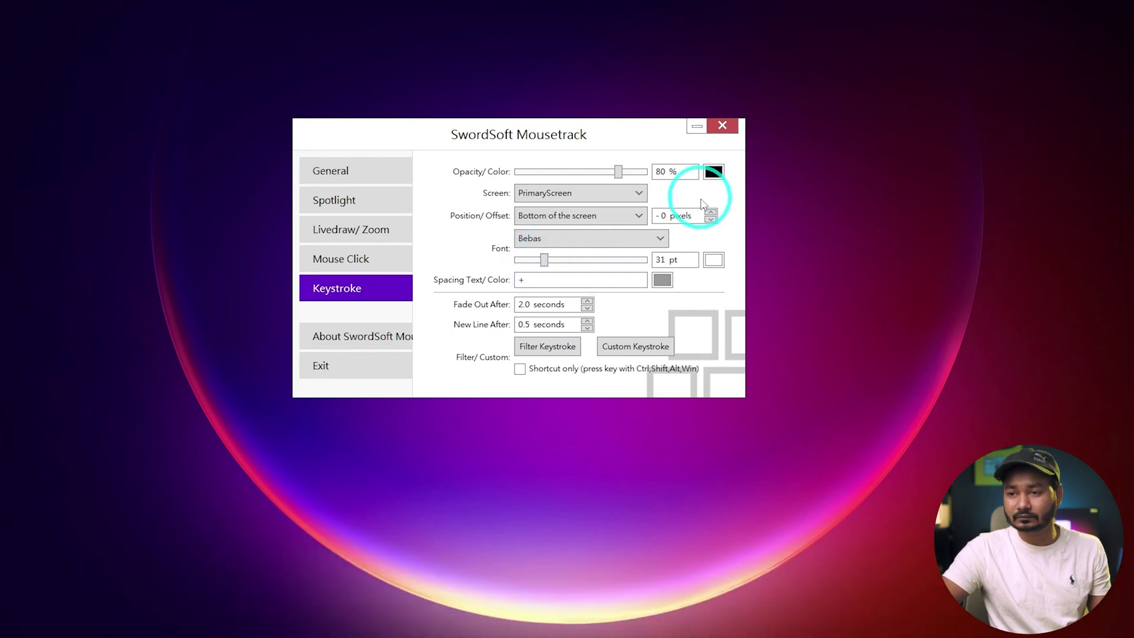
pyautogui.moveTo(618, 173)
pyautogui.mouseDown()
pyautogui.moveTo(579, 176)
pyautogui.moveTo(601, 182)
pyautogui.mouseUp()
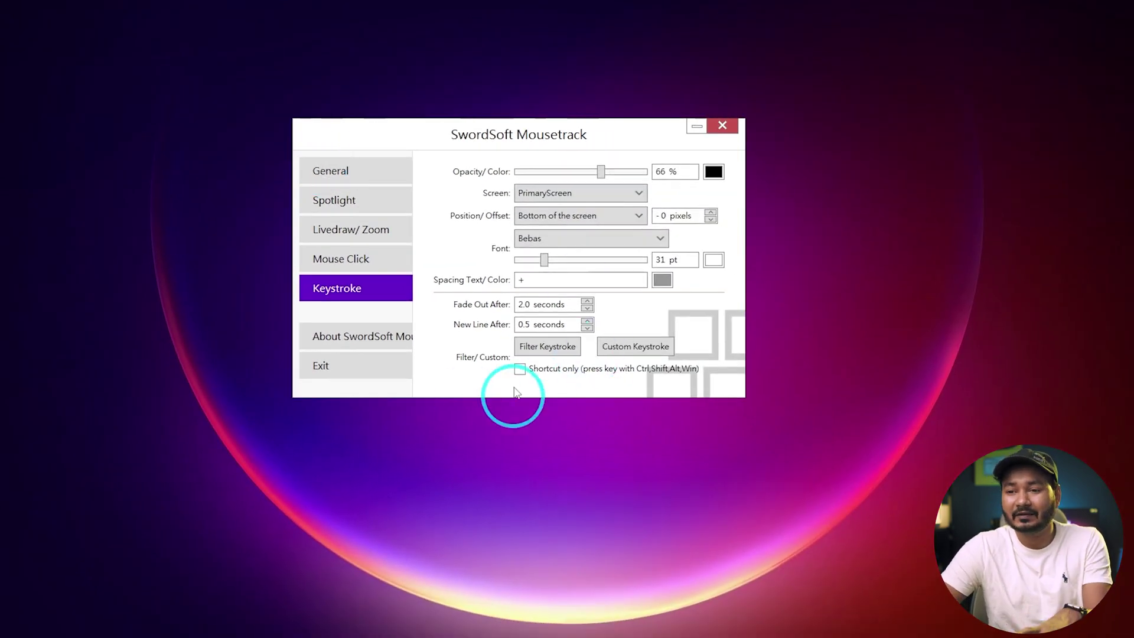
# - Remove F1 from the keystroke filter list and test whether the F1 key is displayed on screen
pyautogui.click(555, 353)
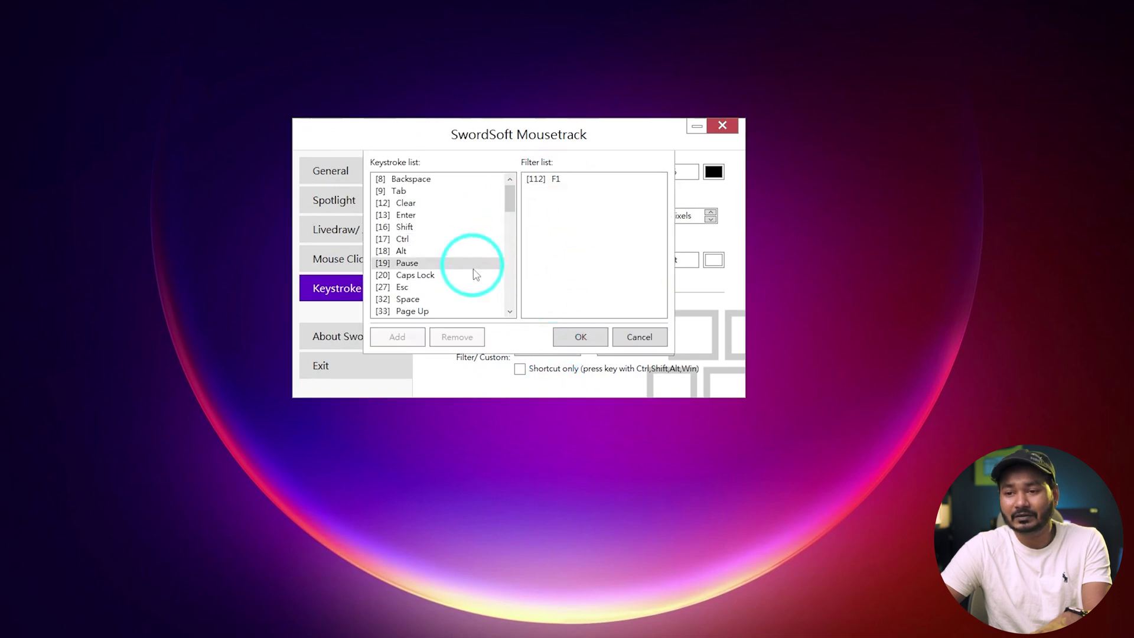
pyautogui.click(581, 335)
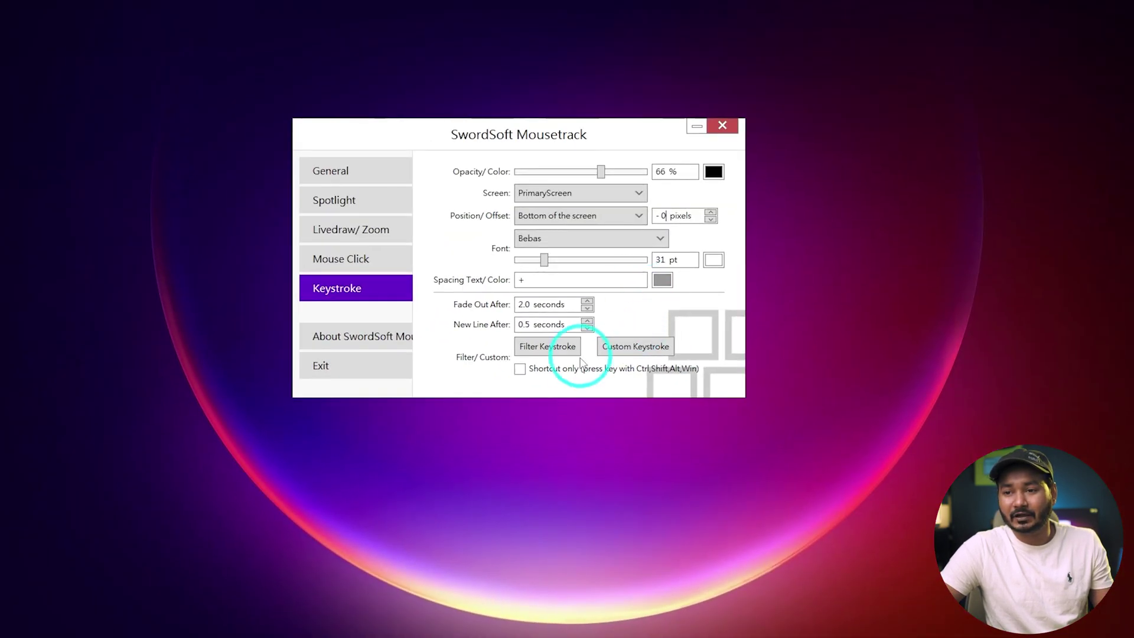
pyautogui.click(570, 348)
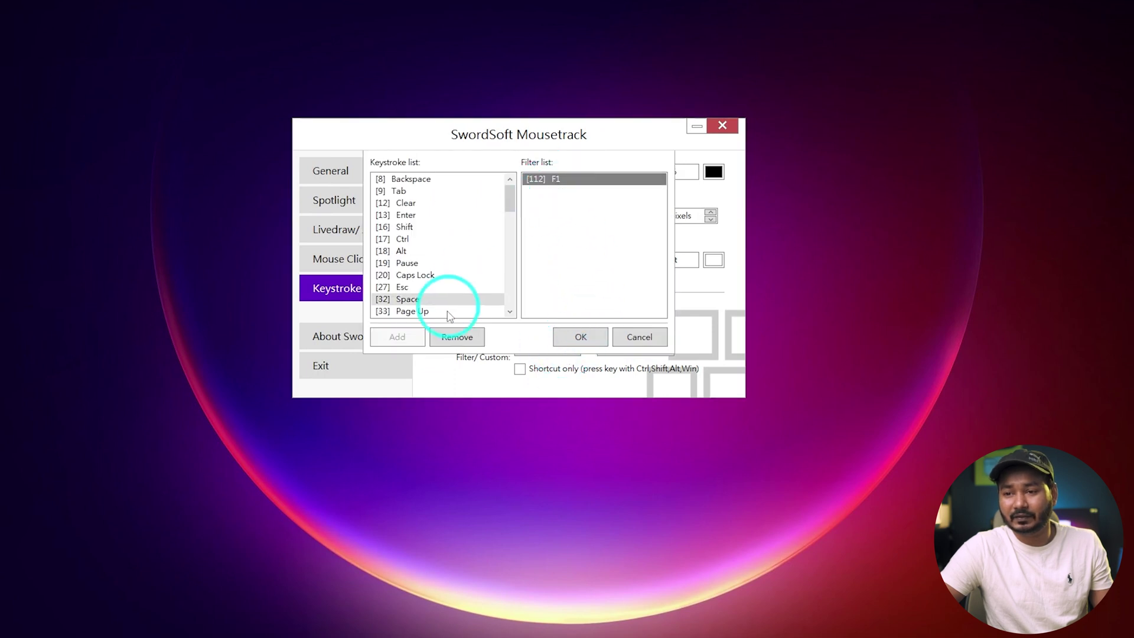
pyautogui.click(455, 337)
pyautogui.click(581, 338)
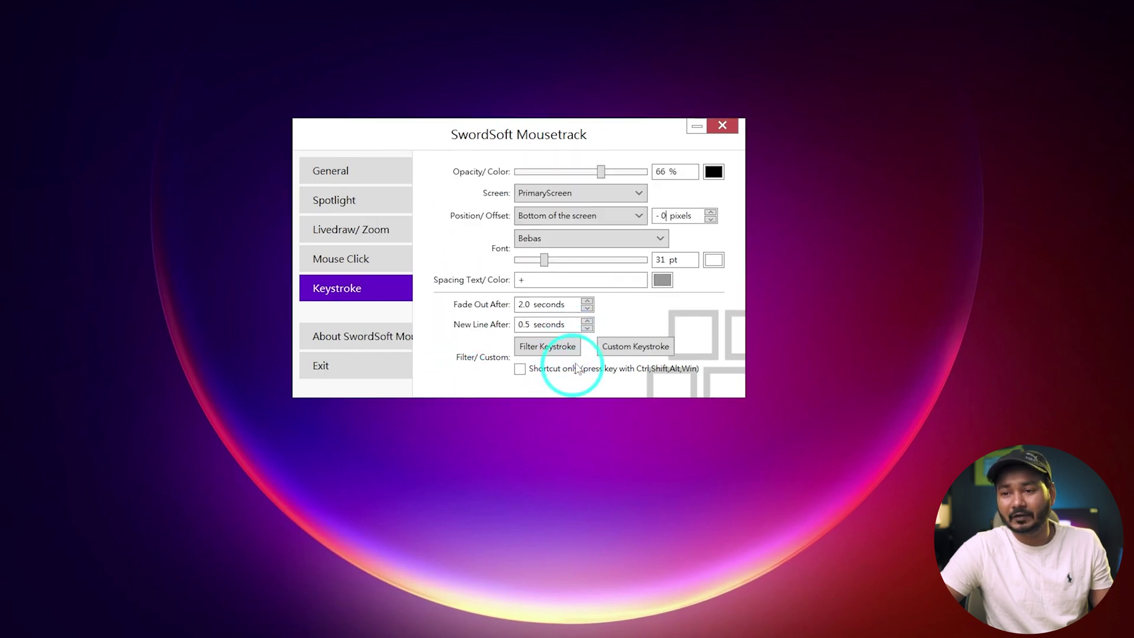
pyautogui.press('F1')
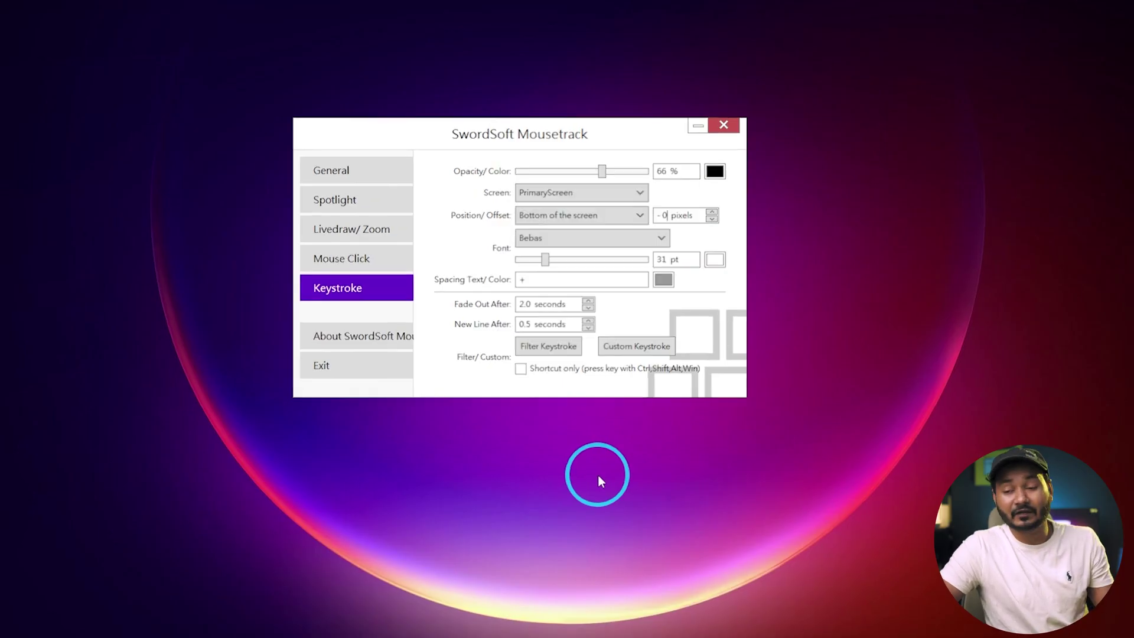
pyautogui.press('F1')
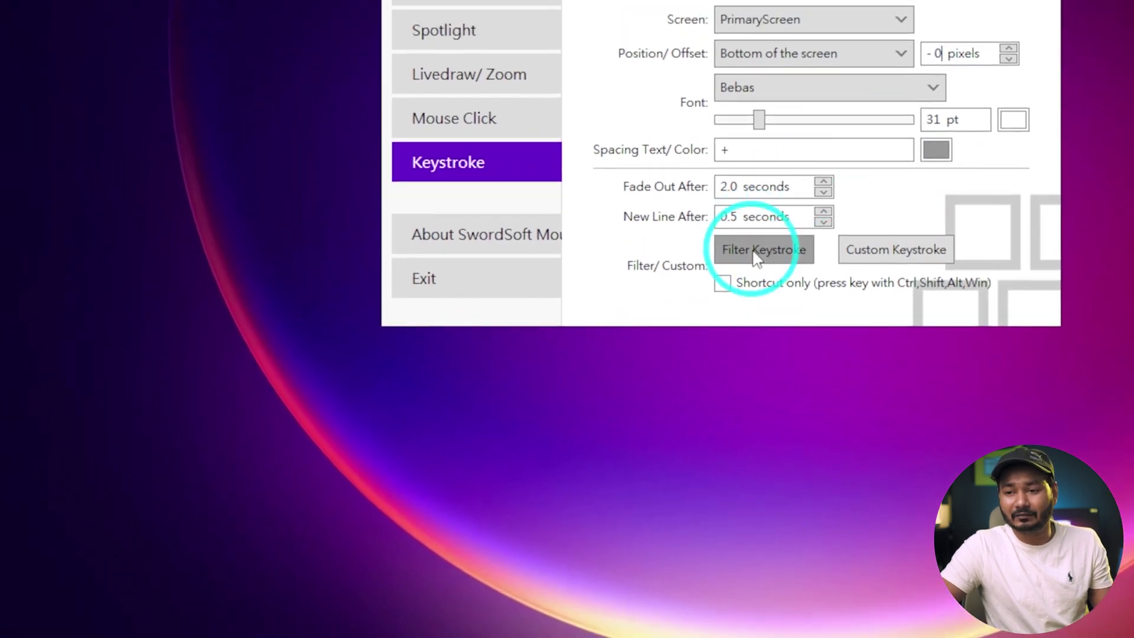
# - Add F1 to the keystroke filter list and confirm the change
pyautogui.click(812, 201)
pyautogui.scroll(-20, 585, 151)
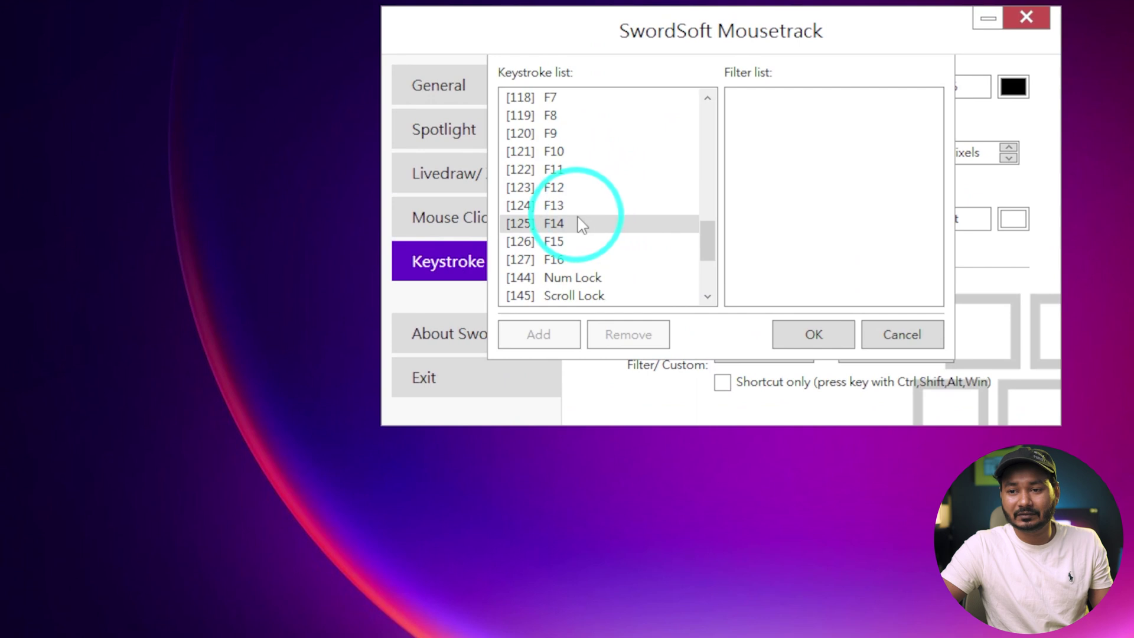
pyautogui.click(549, 152)
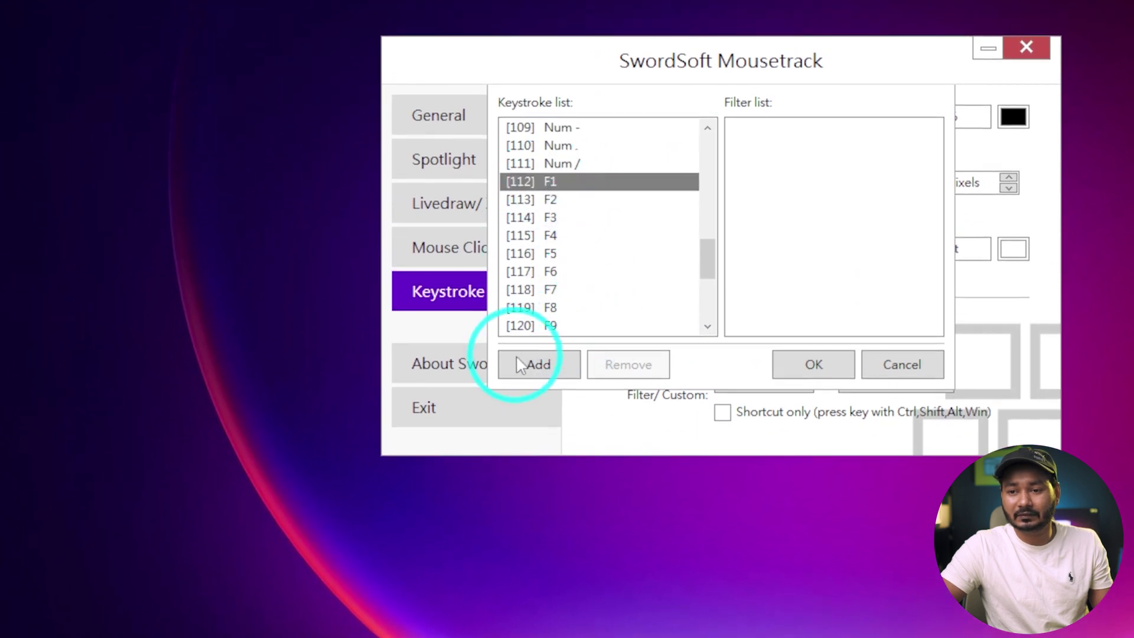
pyautogui.click(538, 334)
pyautogui.click(815, 371)
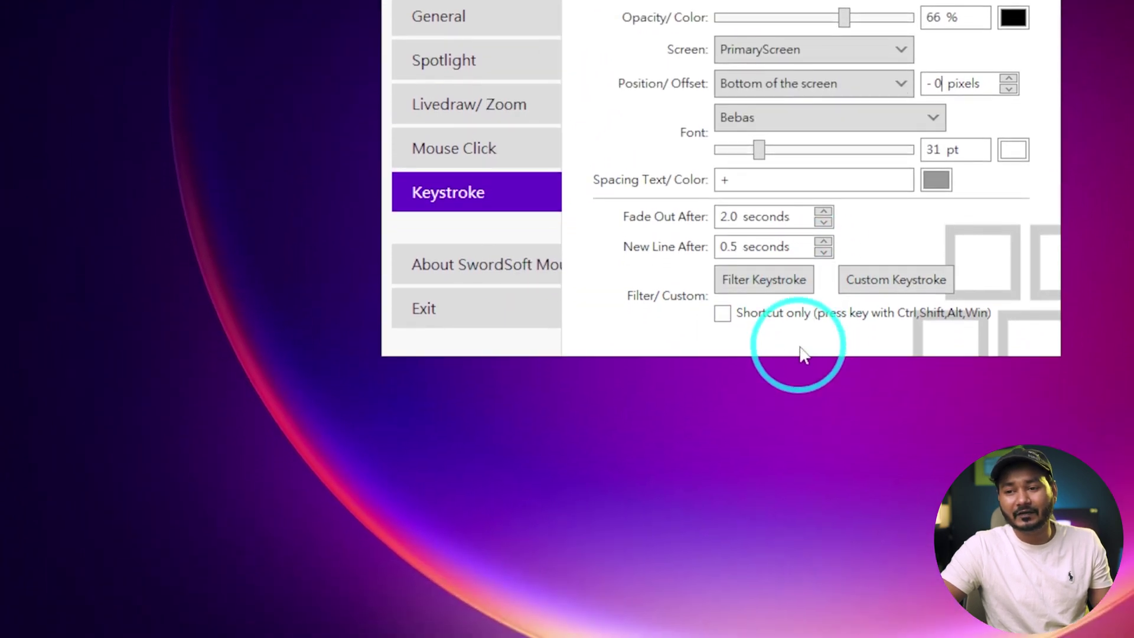
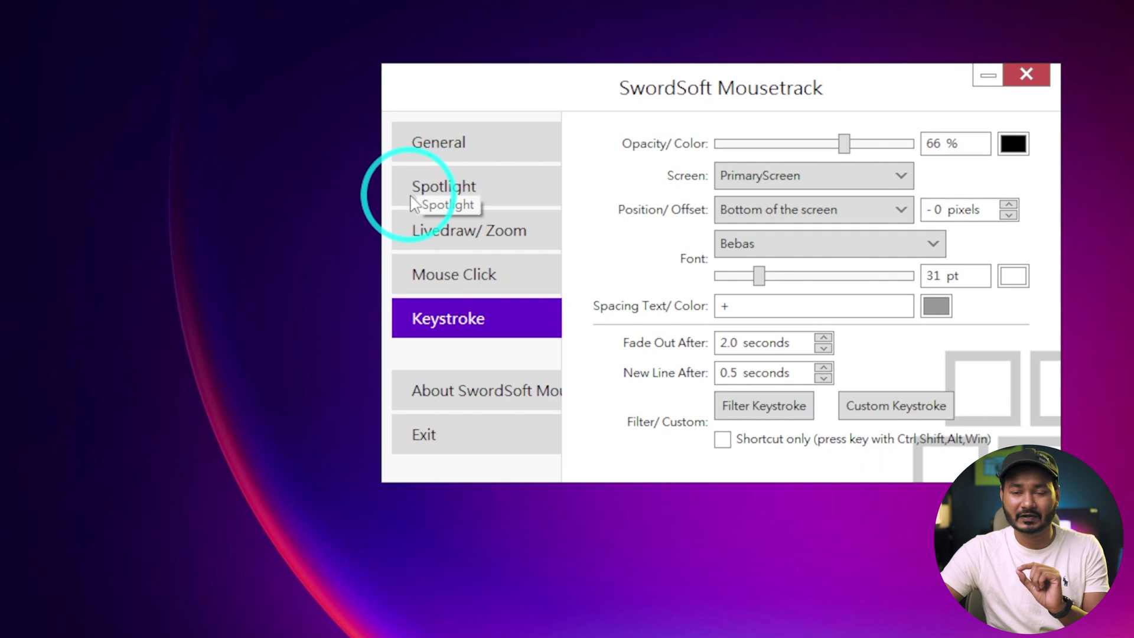
# - Activate Show Livedraw in the General settings and draw a red arrow on the desktop pointing at the Mousetrack window's corner
pyautogui.click(476, 152)
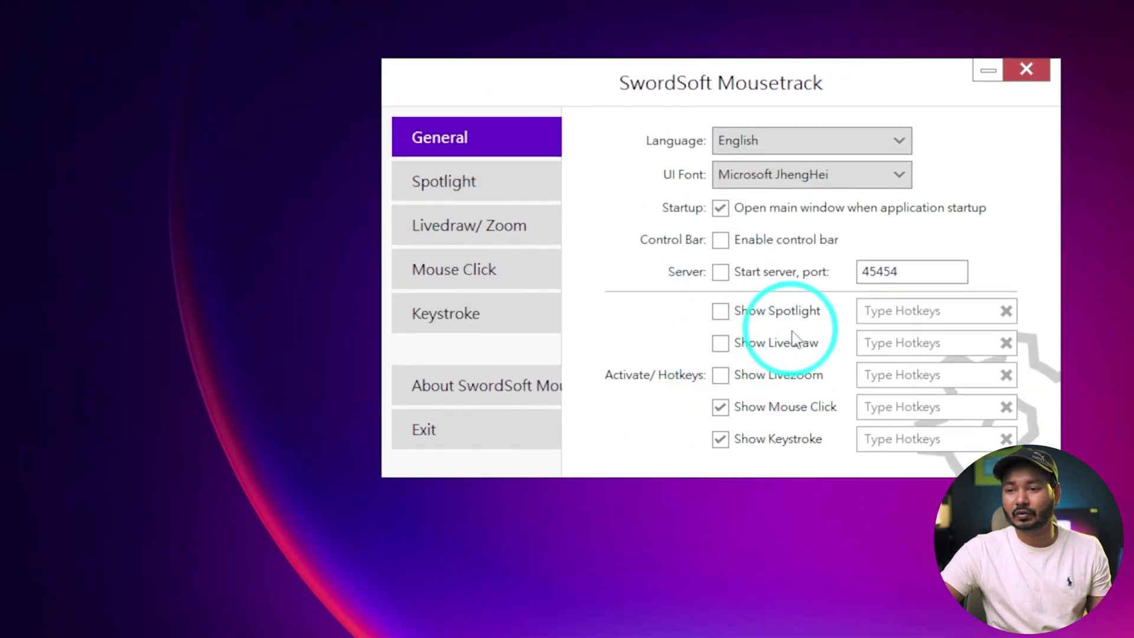
pyautogui.click(721, 344)
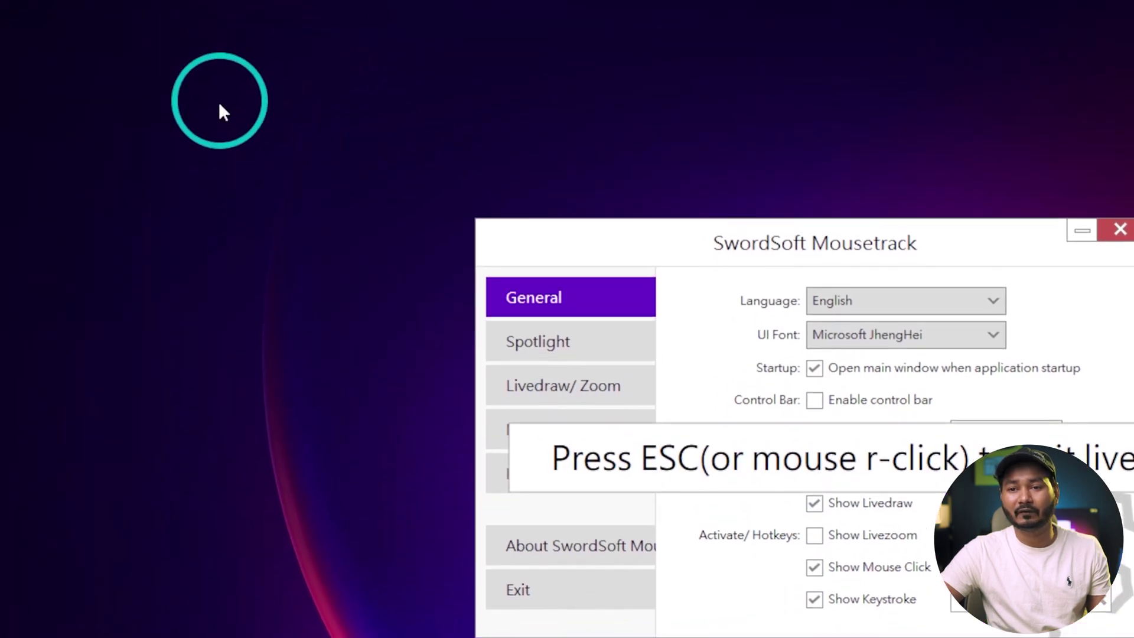
pyautogui.moveTo(210, 62)
pyautogui.mouseDown()
pyautogui.moveTo(465, 220)
pyautogui.moveTo(476, 243)
pyautogui.mouseUp()
pyautogui.moveTo(472, 146)
pyautogui.mouseDown()
pyautogui.moveTo(476, 253)
pyautogui.moveTo(420, 249)
pyautogui.mouseUp()
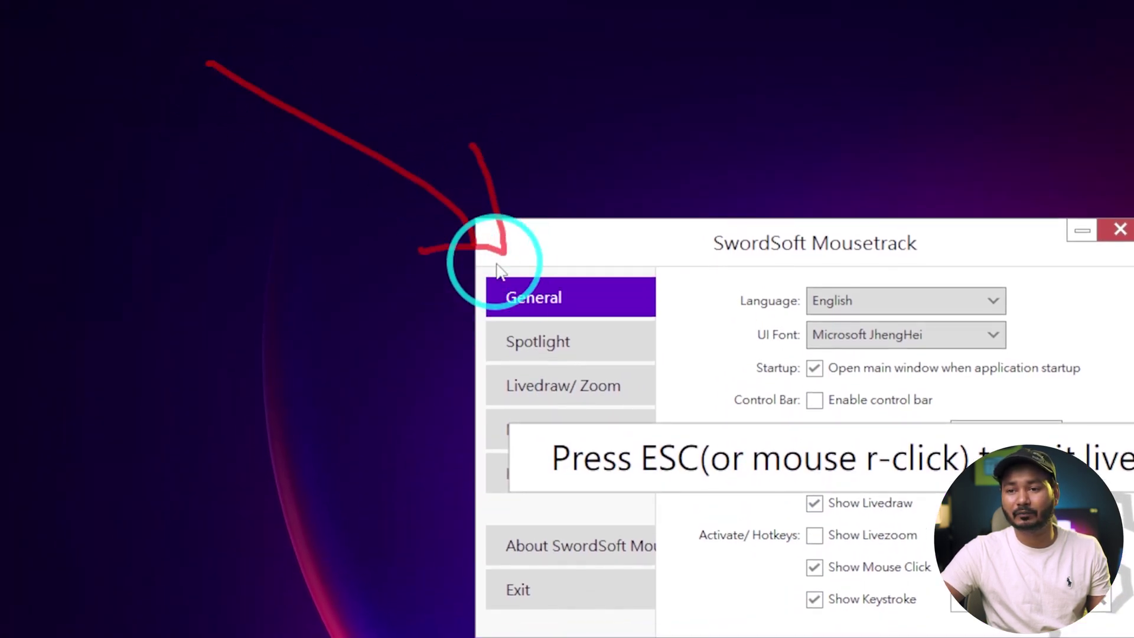
# - Draw a red loop around the Language and UI Font settings and exit Livedraw
pyautogui.moveTo(774, 254)
pyautogui.mouseDown()
pyautogui.moveTo(699, 278)
pyautogui.moveTo(957, 324)
pyautogui.moveTo(866, 246)
pyautogui.moveTo(763, 283)
pyautogui.mouseUp()
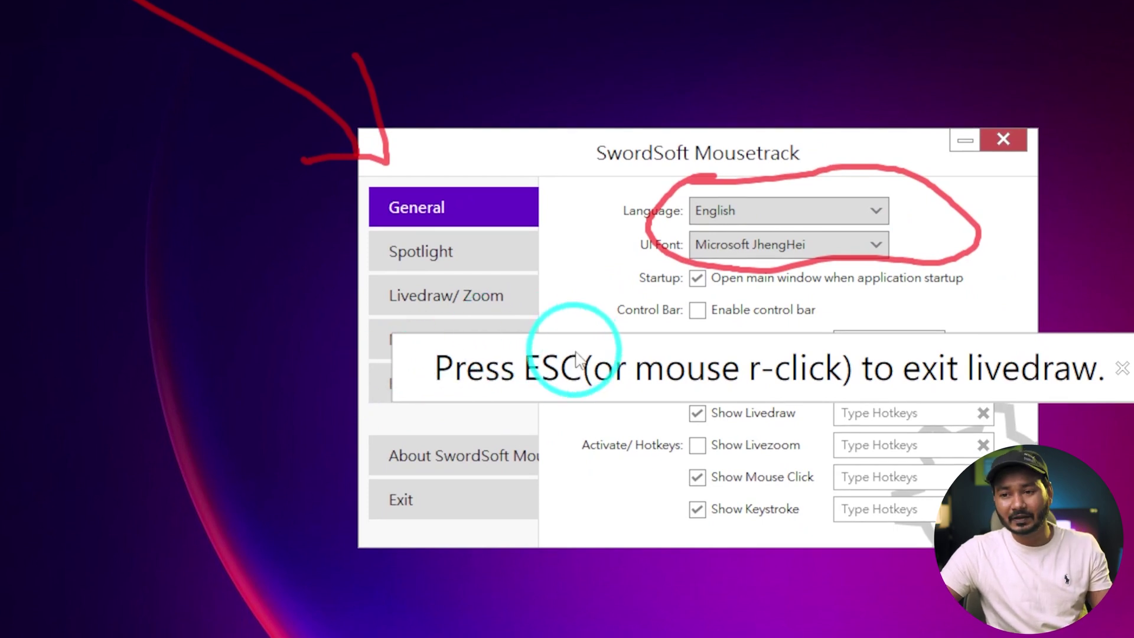
pyautogui.press('Escape')
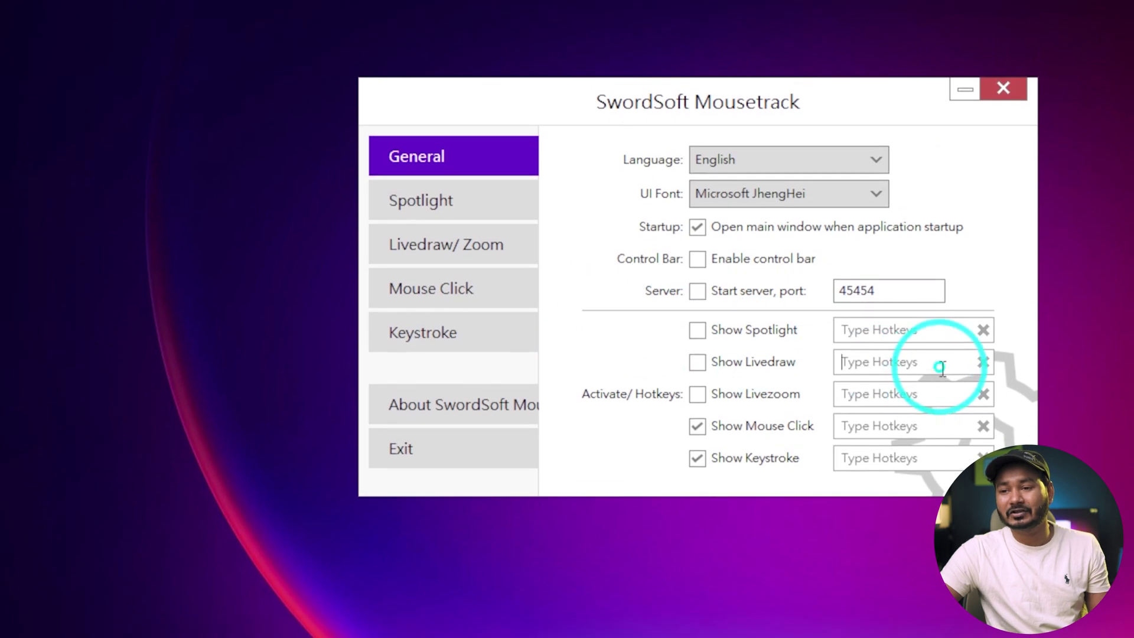
# - Assign 3 as the Show Spotlight hotkey and test it by switching the spotlight on and off
pyautogui.click(939, 363)
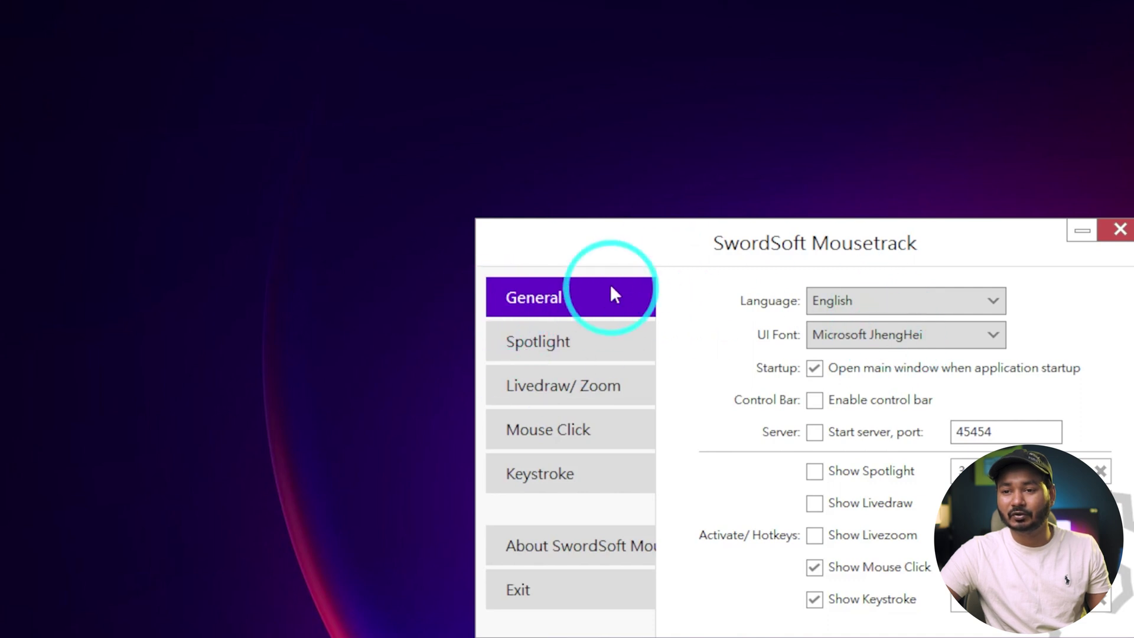
pyautogui.hotkey('ctrl', '3')
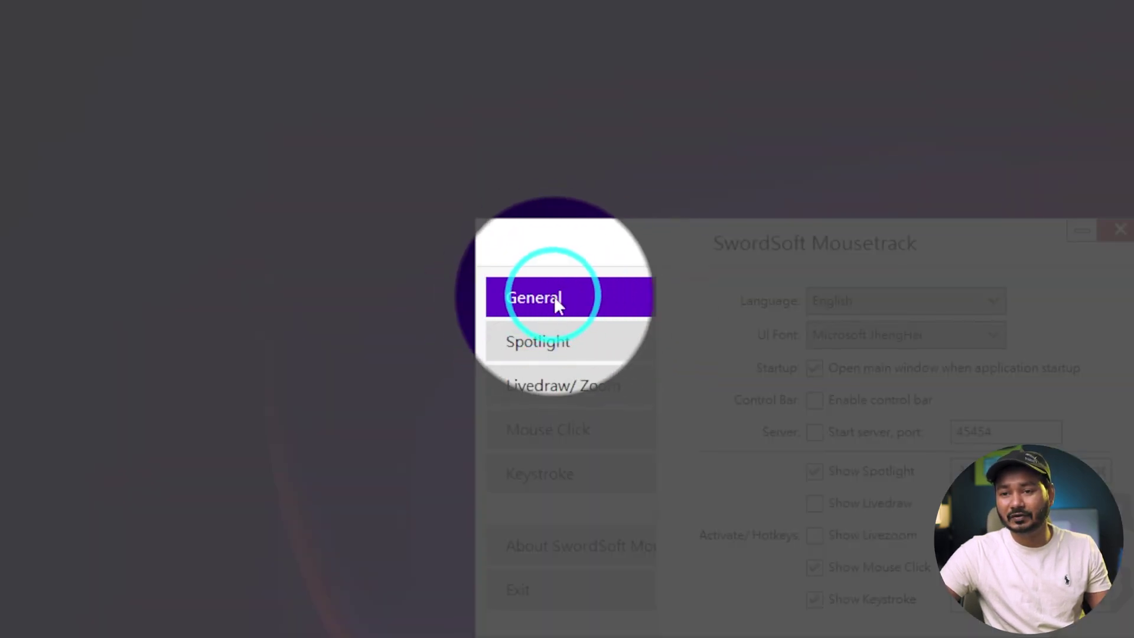
pyautogui.hotkey('ctrl', '3')
# - Add the 3 key to the keystroke filter list and confirm the change
pyautogui.click(592, 301)
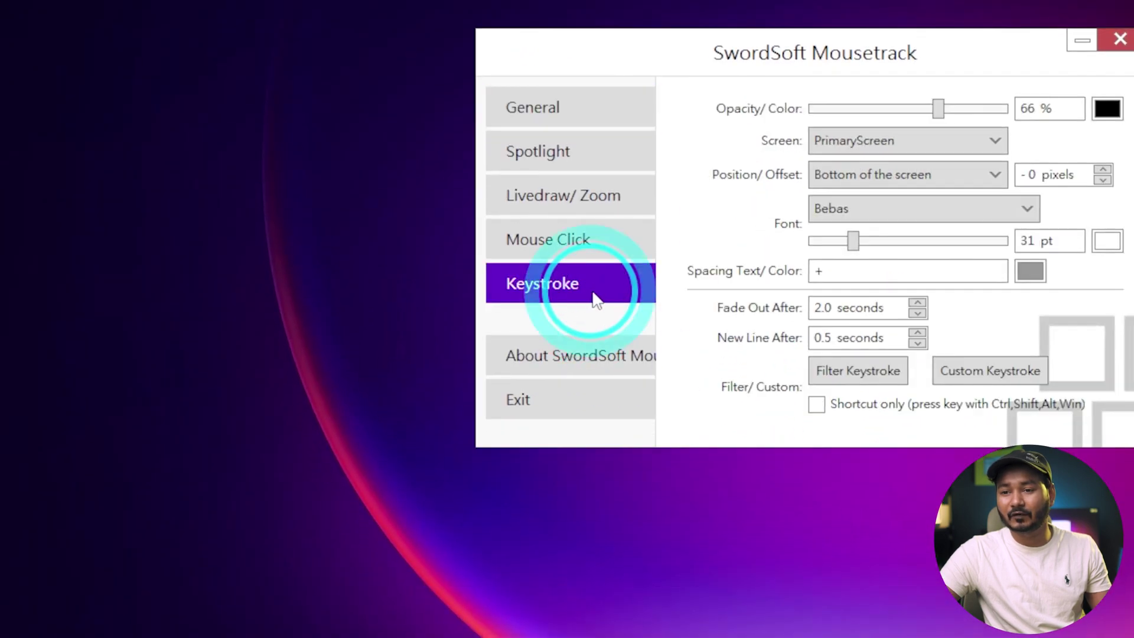
pyautogui.click(848, 369)
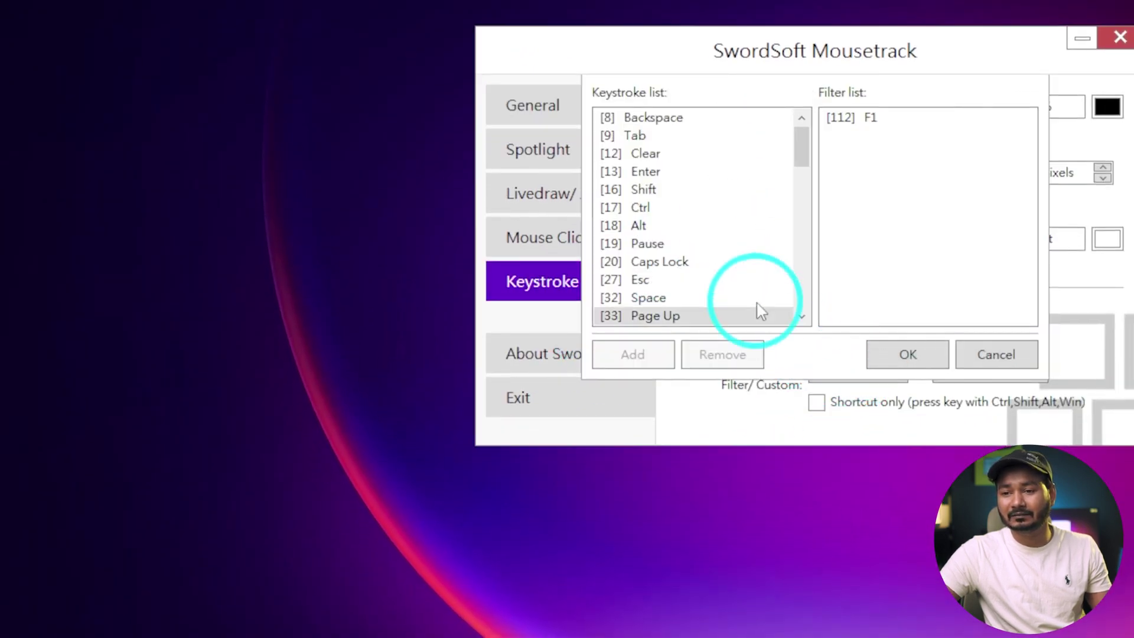
pyautogui.scroll(-12, 758, 307)
pyautogui.scroll(-7, 758, 302)
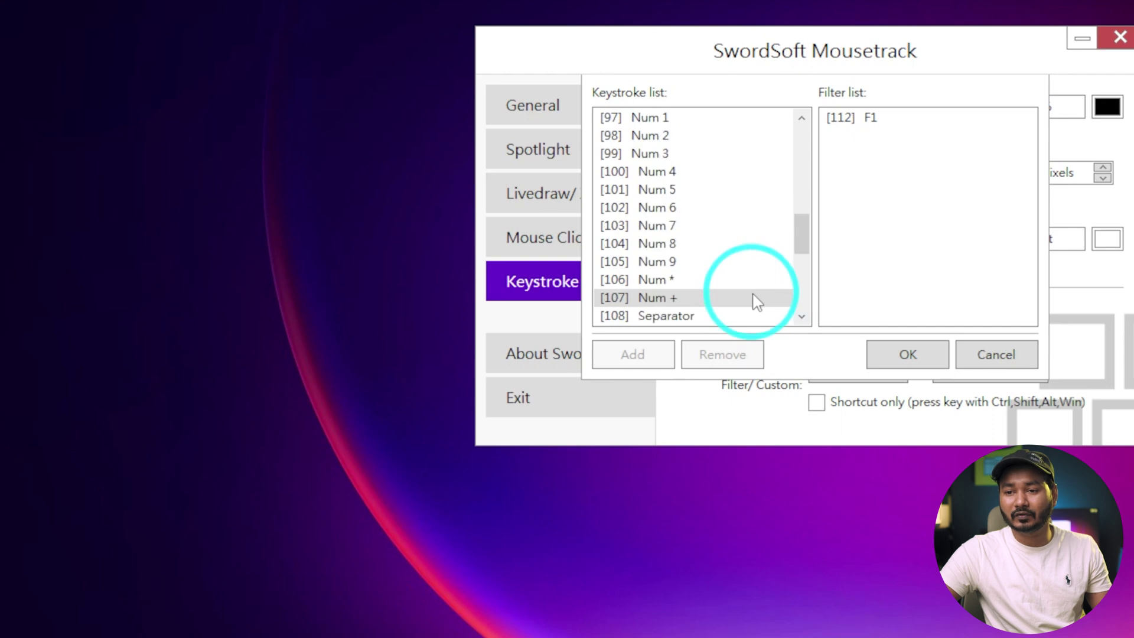
pyautogui.scroll(4, 756, 301)
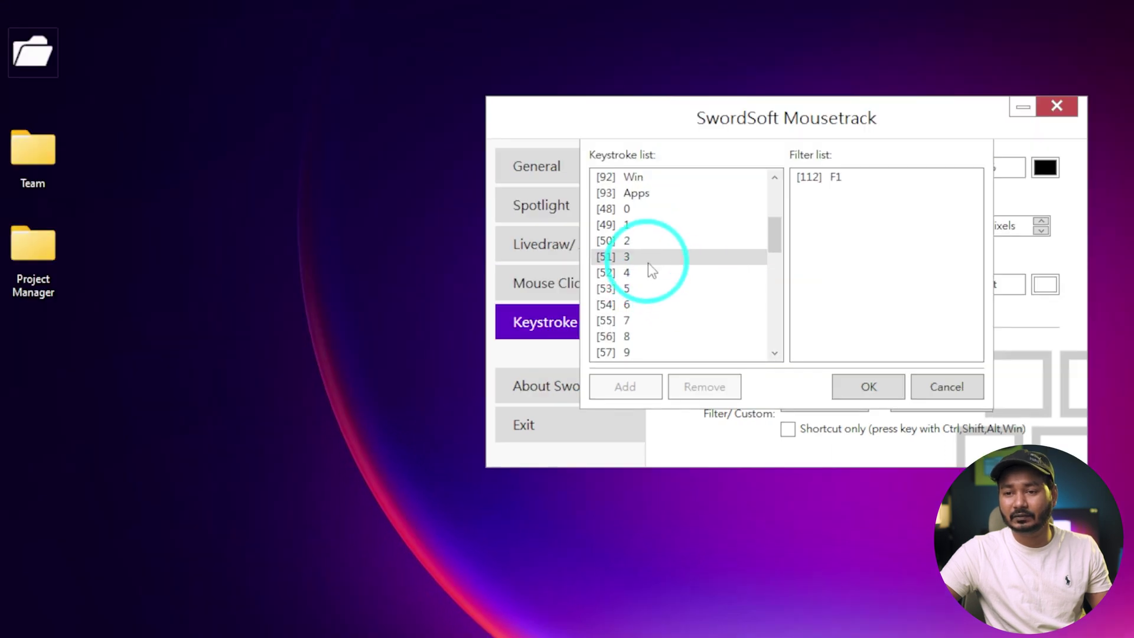
pyautogui.click(658, 211)
pyautogui.click(628, 385)
pyautogui.click(866, 386)
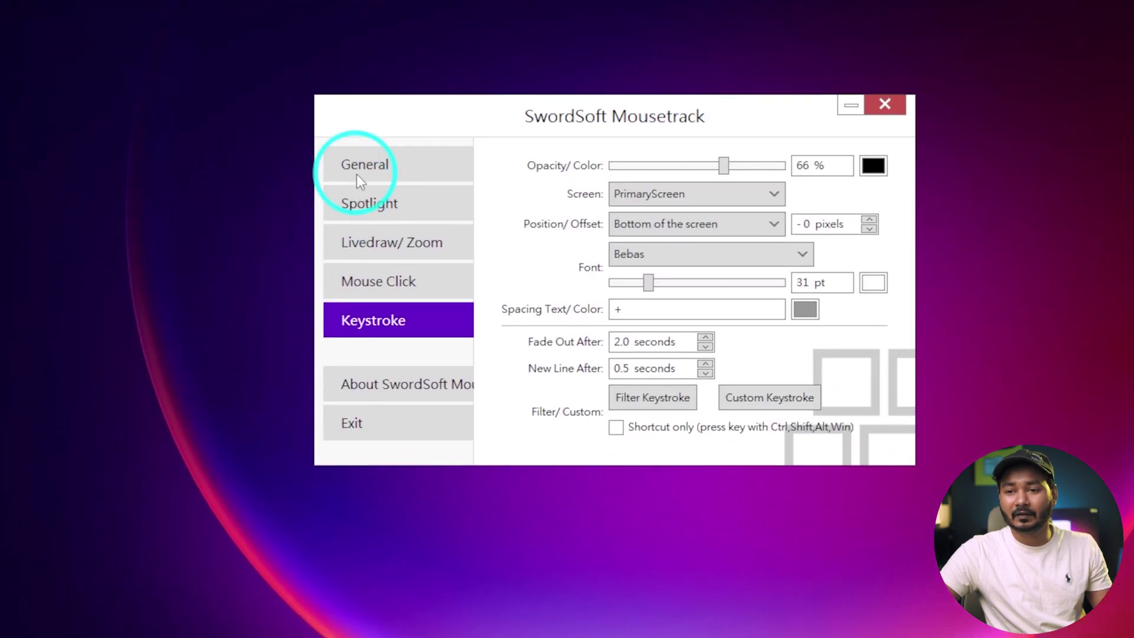
# - Assign 2 as the Show Livezoom hotkey in the General settings, test the magnifier over the General entry, and exit it
pyautogui.click(363, 17)
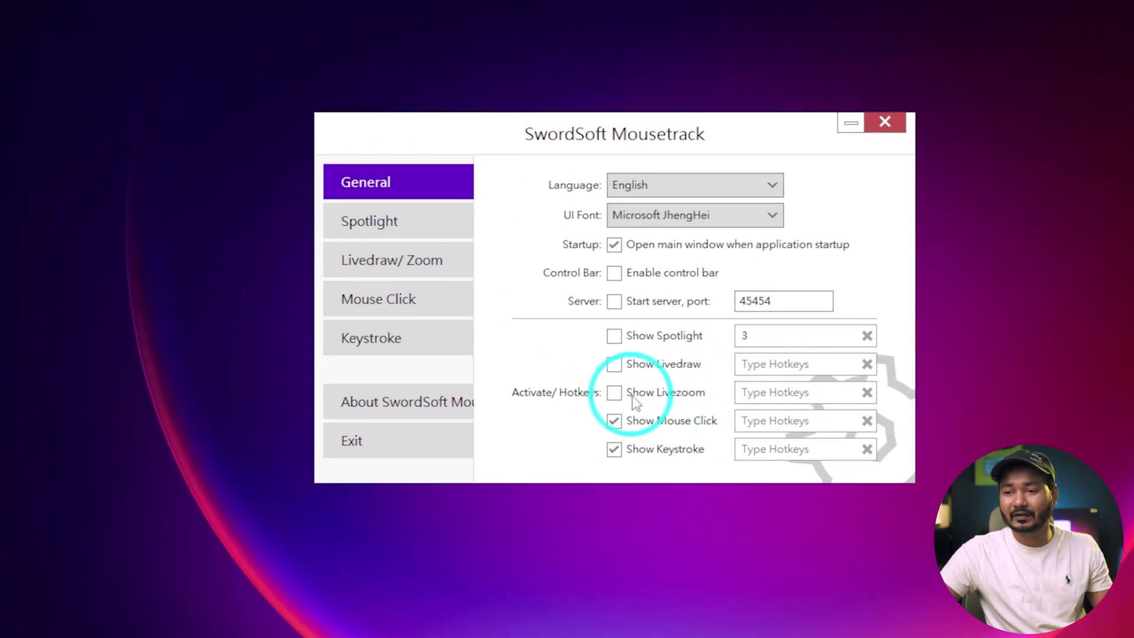
pyautogui.click(830, 396)
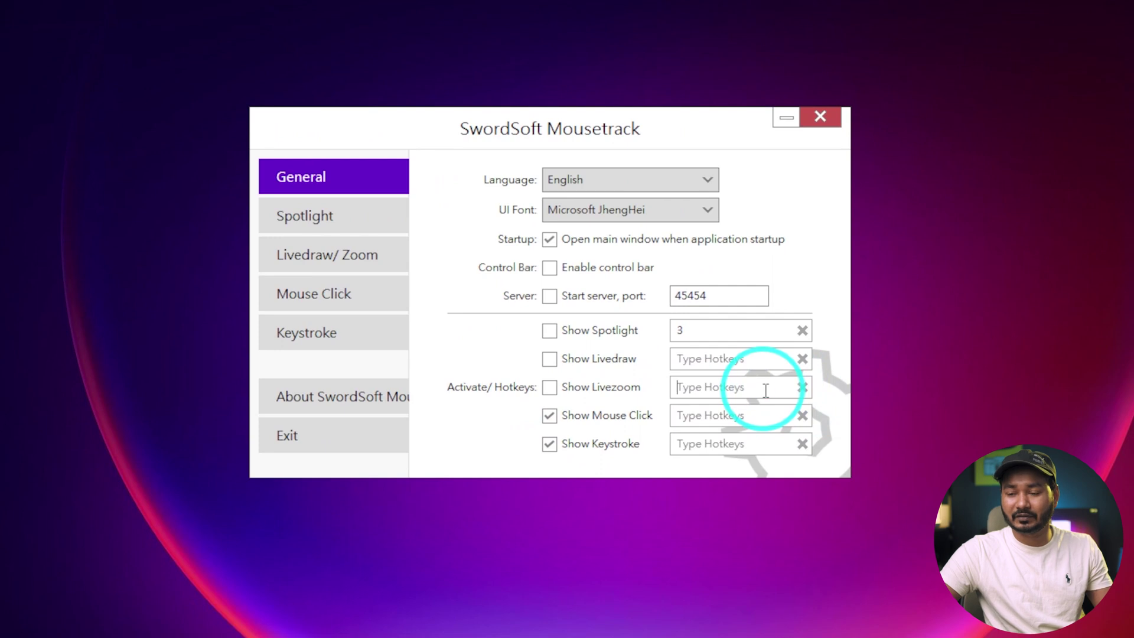
pyautogui.press('2')
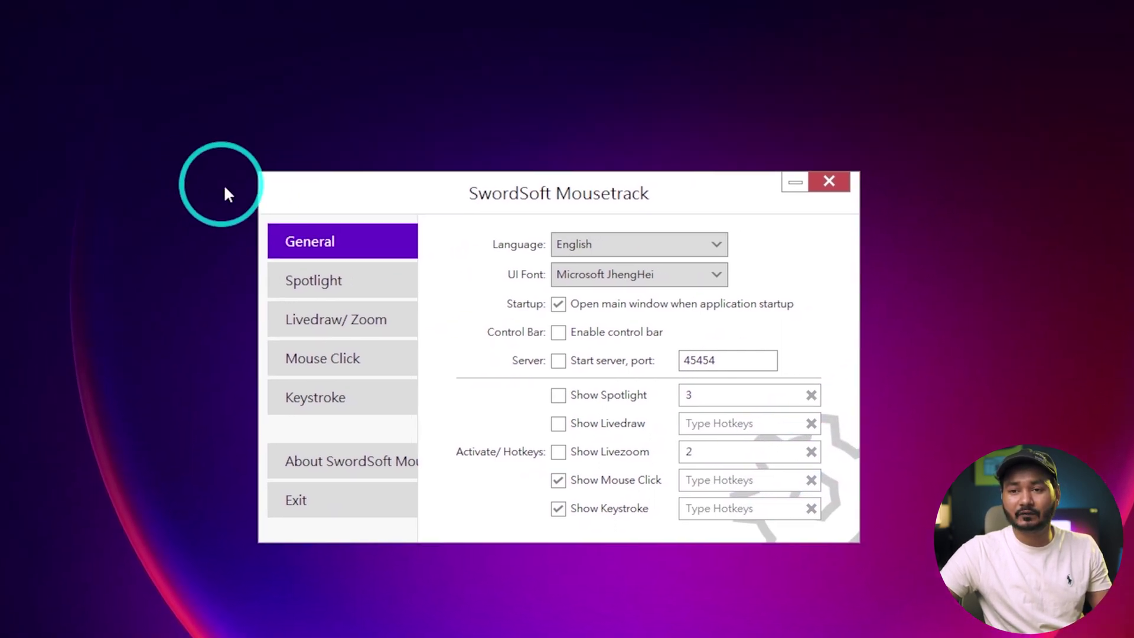
pyautogui.press('2')
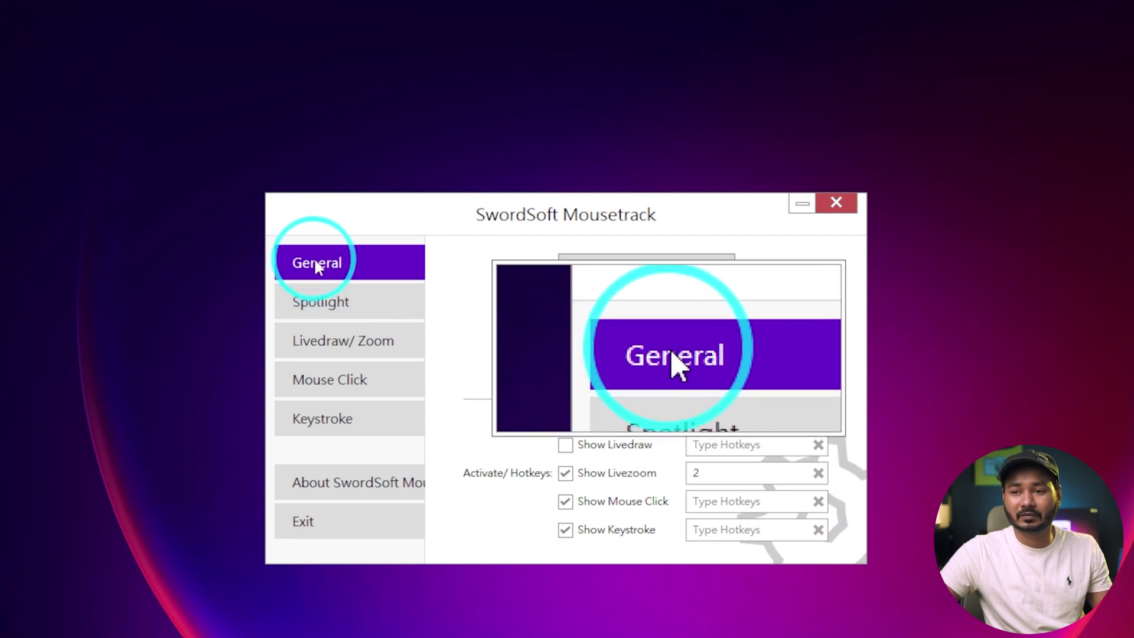
pyautogui.press('Escape')
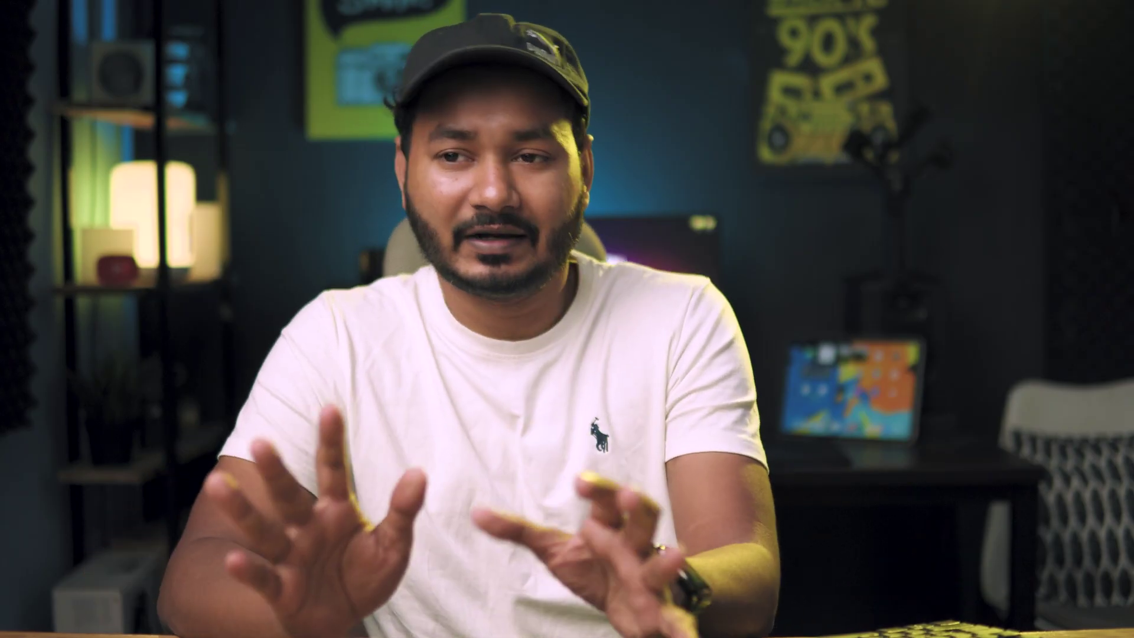